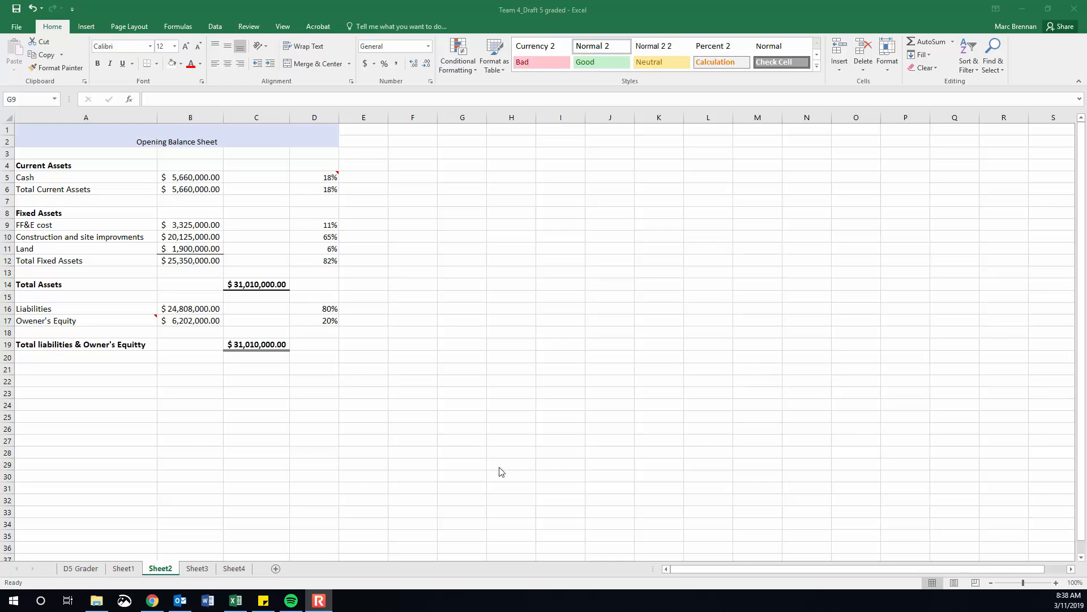
Examine how the Liabilities and Owner's Equity percentages in D16 and D17 of the opening balance sheet are entered.
click(385, 458)
ctrl+scroll(422, 447, up, 4)
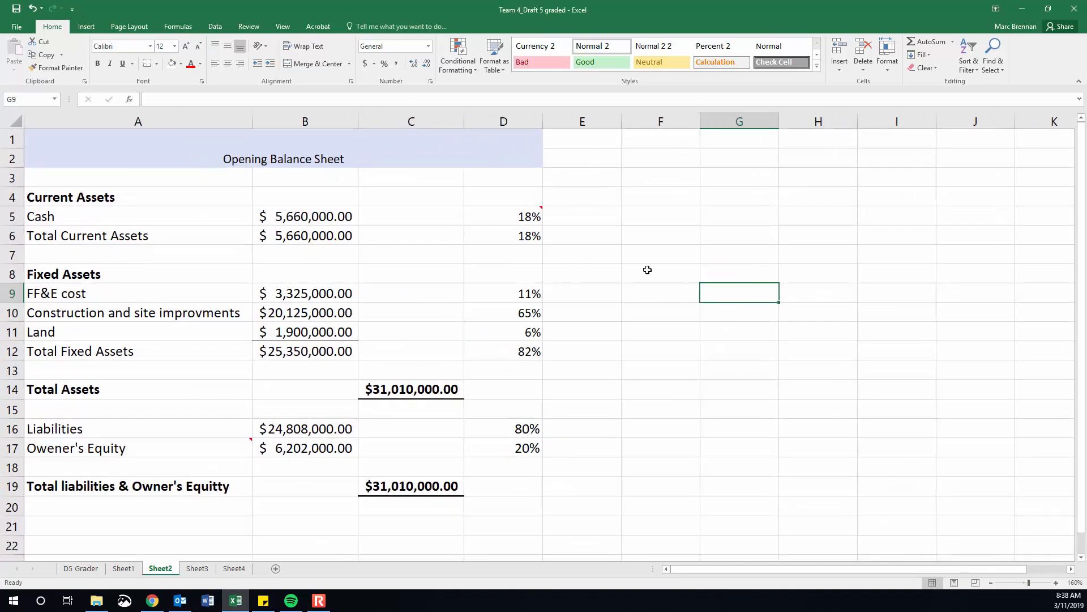
click(678, 446)
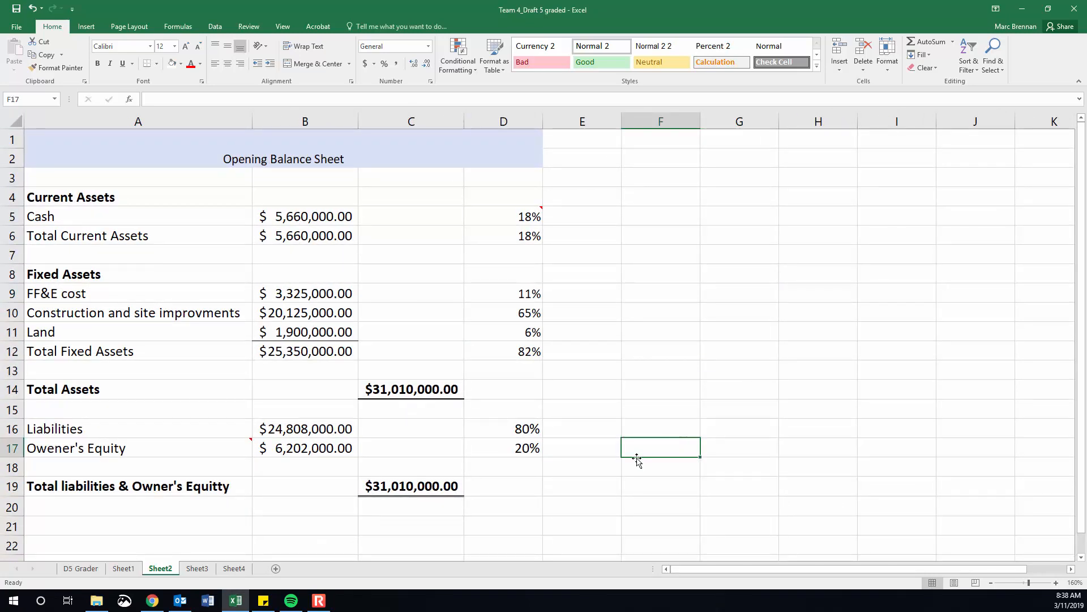
drag(535, 431, 533, 451)
click(627, 405)
click(516, 426)
click(510, 447)
click(508, 430)
drag(489, 437, 489, 448)
click(488, 431)
click(482, 444)
click(478, 431)
click(480, 443)
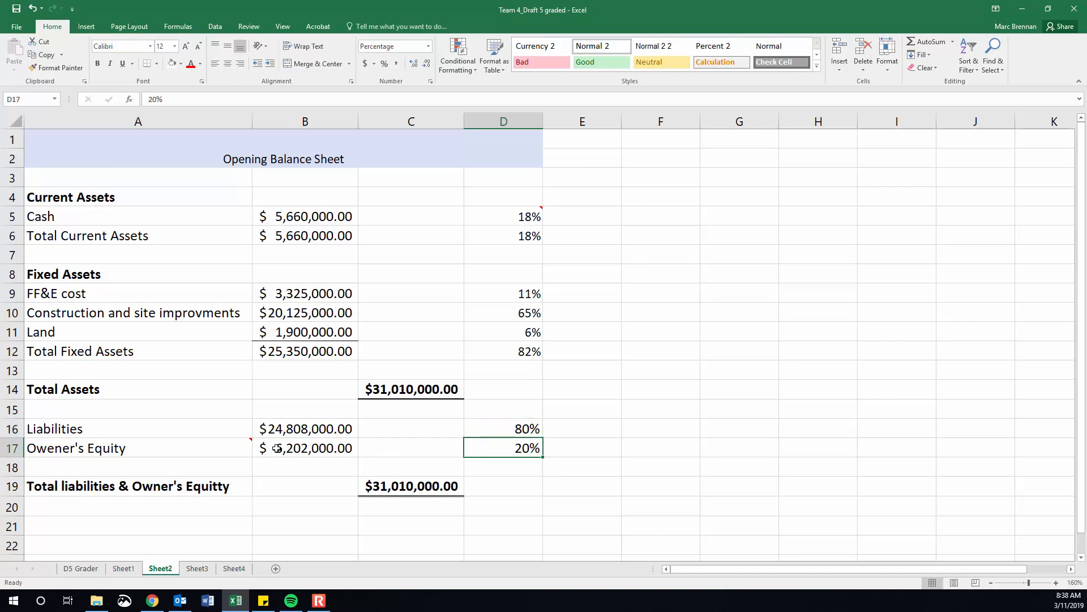
Inspect the formulas behind the Liabilities and Owner's Equity dollar amounts in B16 and B17.
click(284, 428)
click(279, 448)
click(280, 428)
click(279, 448)
drag(510, 430, 513, 447)
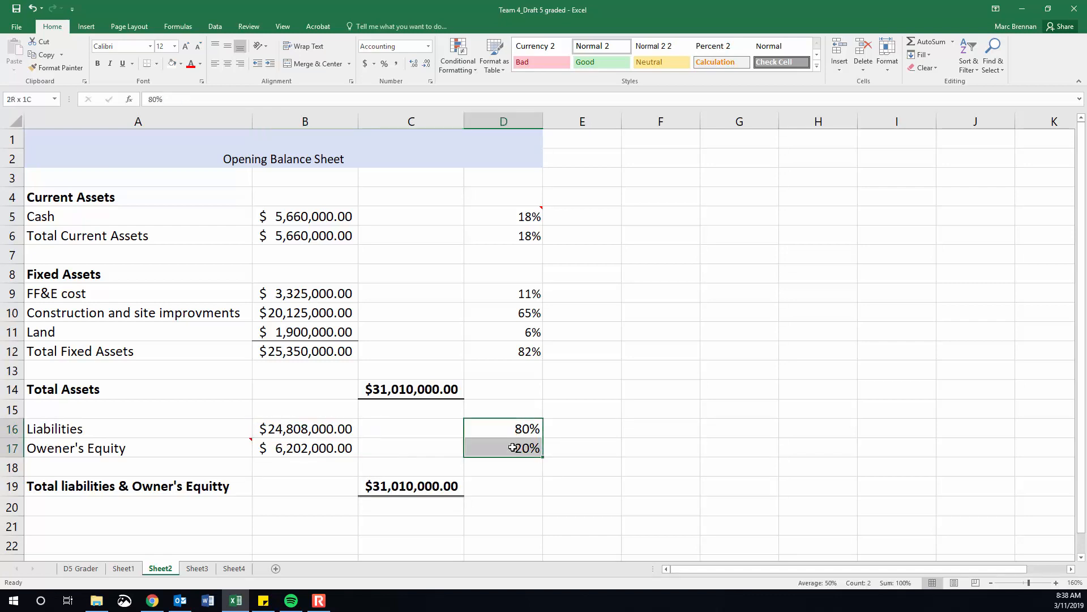
click(328, 433)
click(327, 446)
click(328, 425)
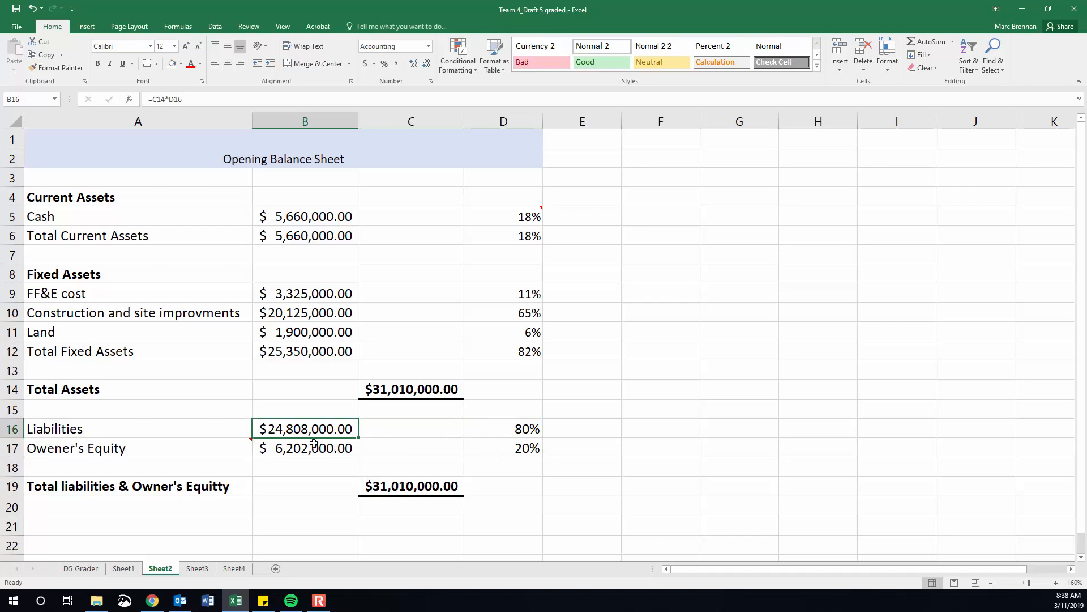
click(277, 445)
click(301, 428)
click(283, 447)
click(330, 428)
click(329, 447)
click(349, 425)
Compare the cell contents of D16 and D17 to check whether the two percentages are linked or hard-coded.
click(499, 433)
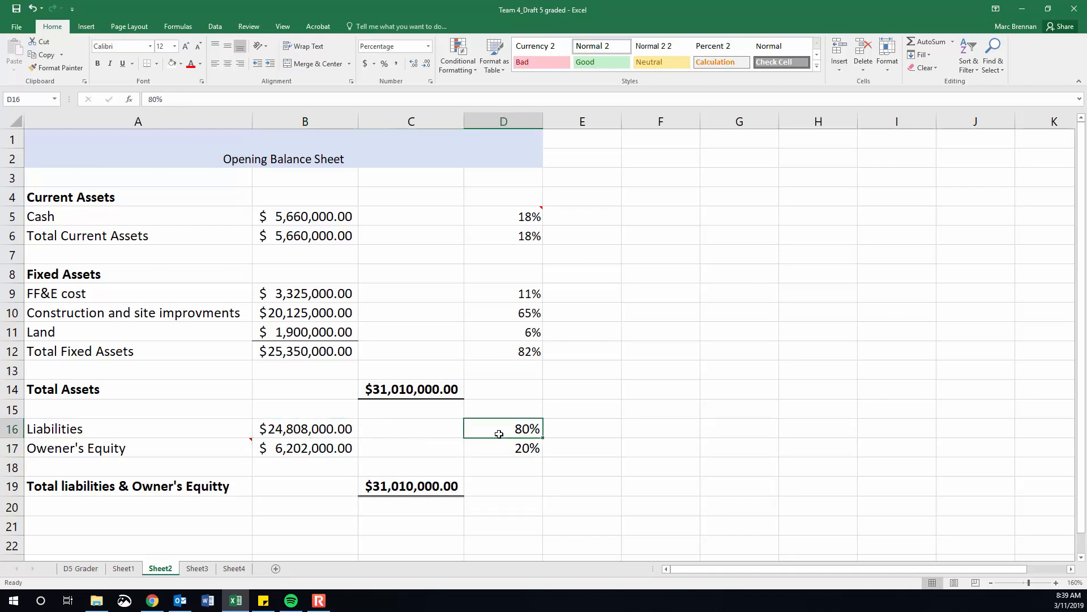
click(504, 444)
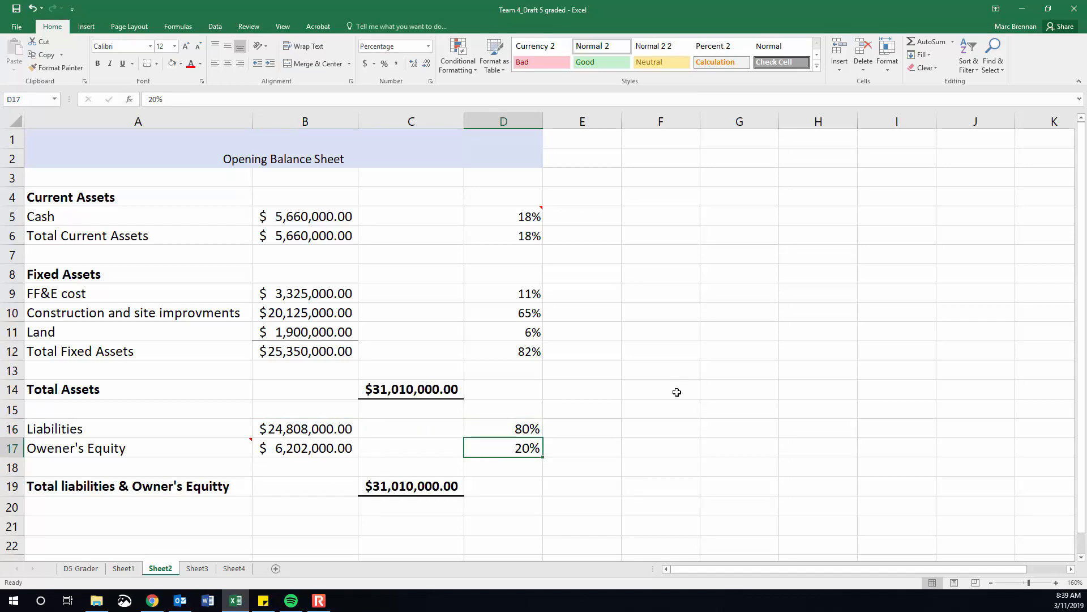
click(518, 429)
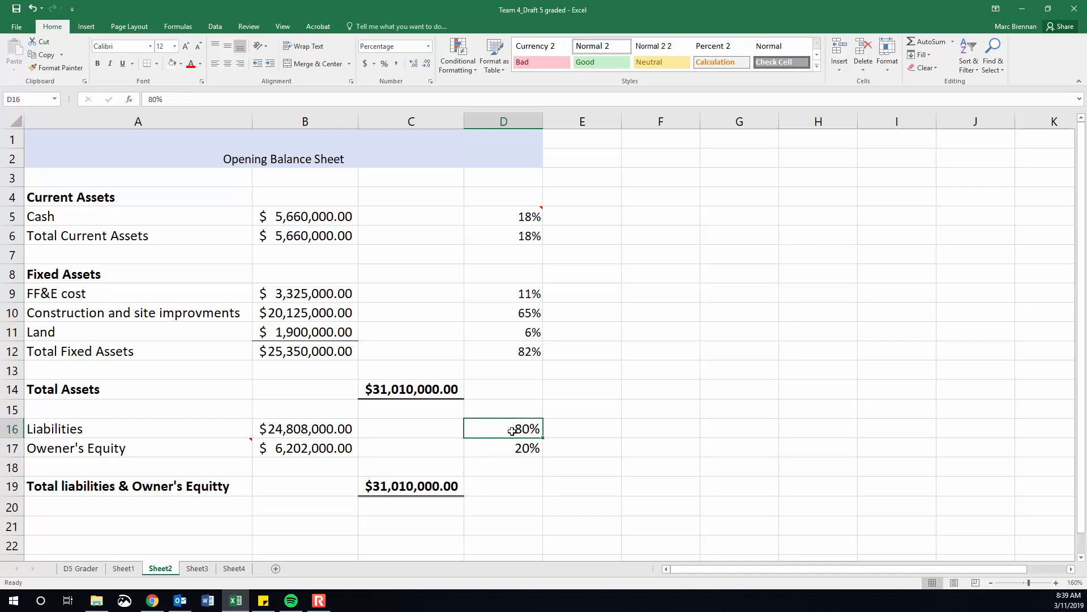
click(510, 449)
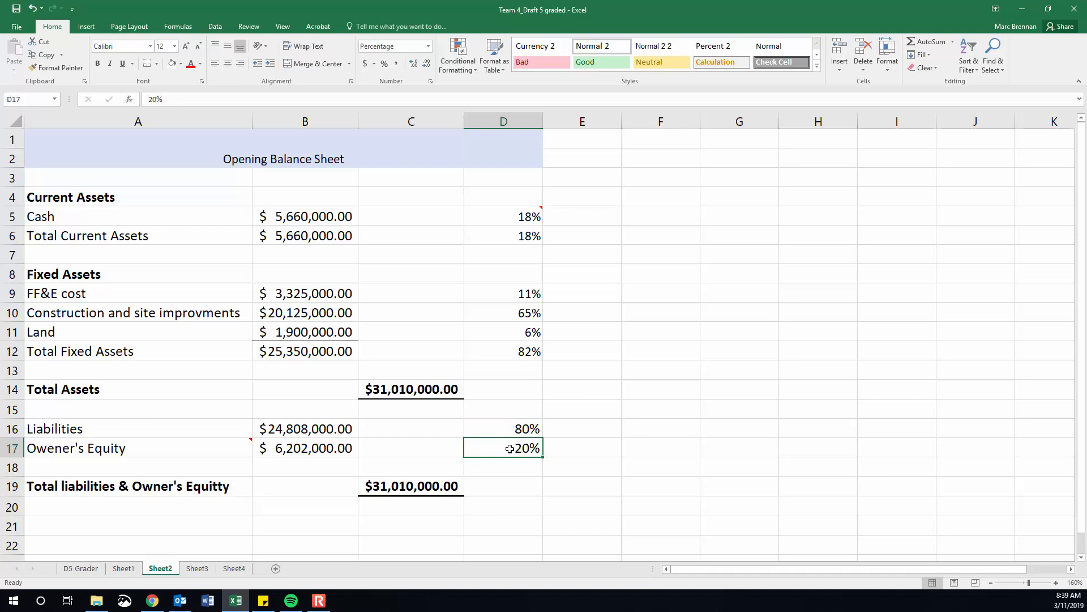
click(577, 444)
click(513, 446)
click(514, 433)
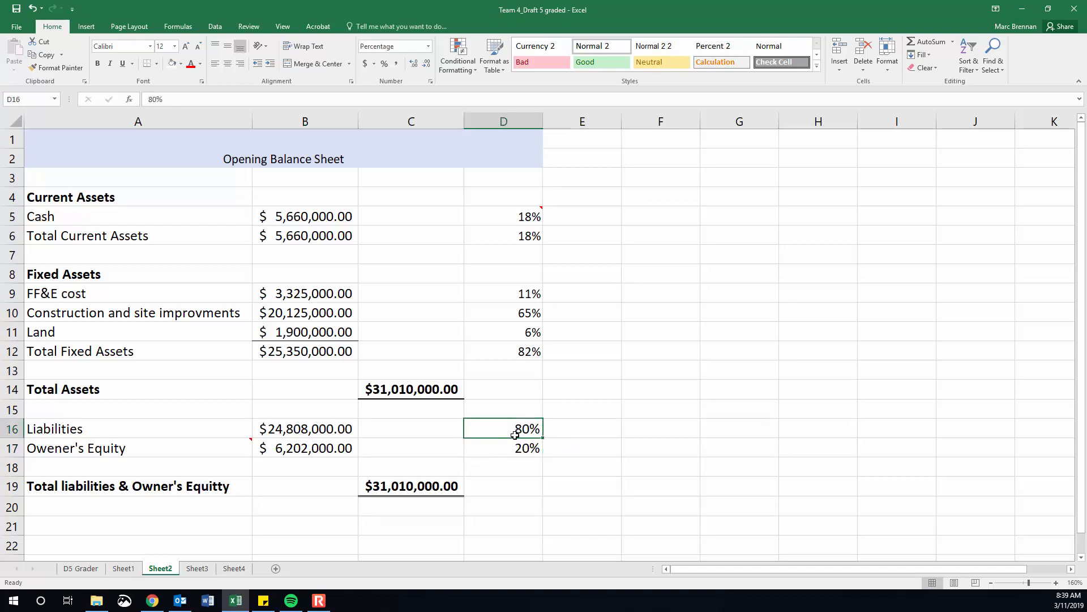
click(516, 446)
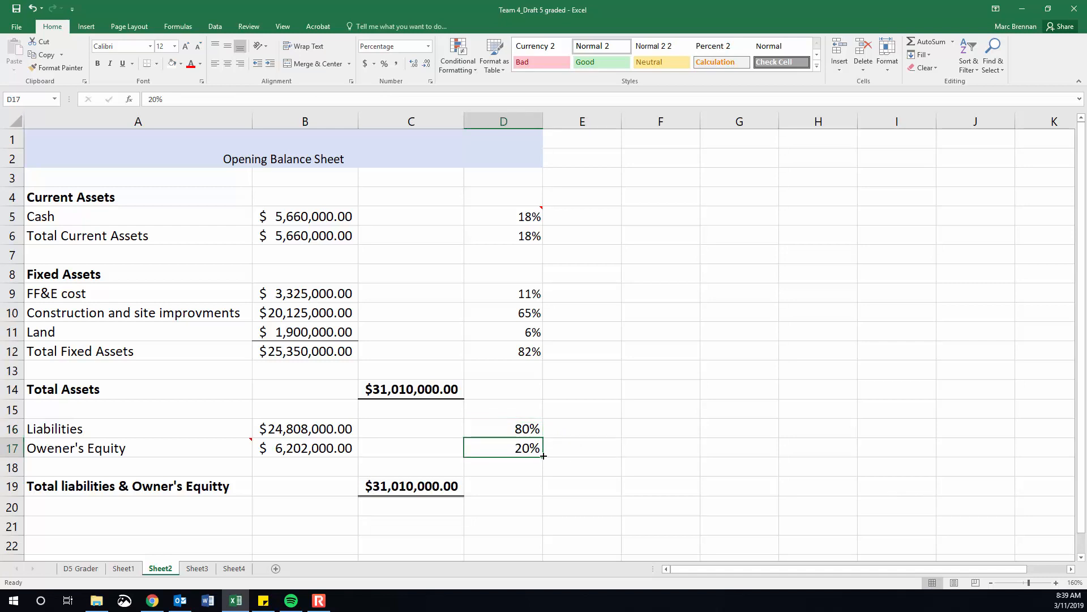
click(526, 426)
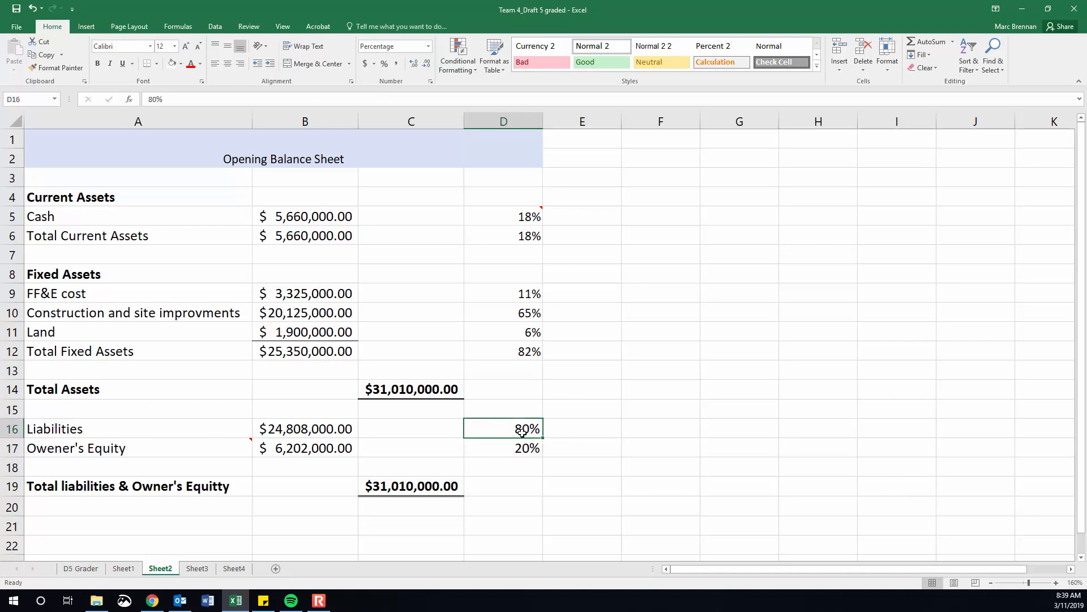
click(518, 446)
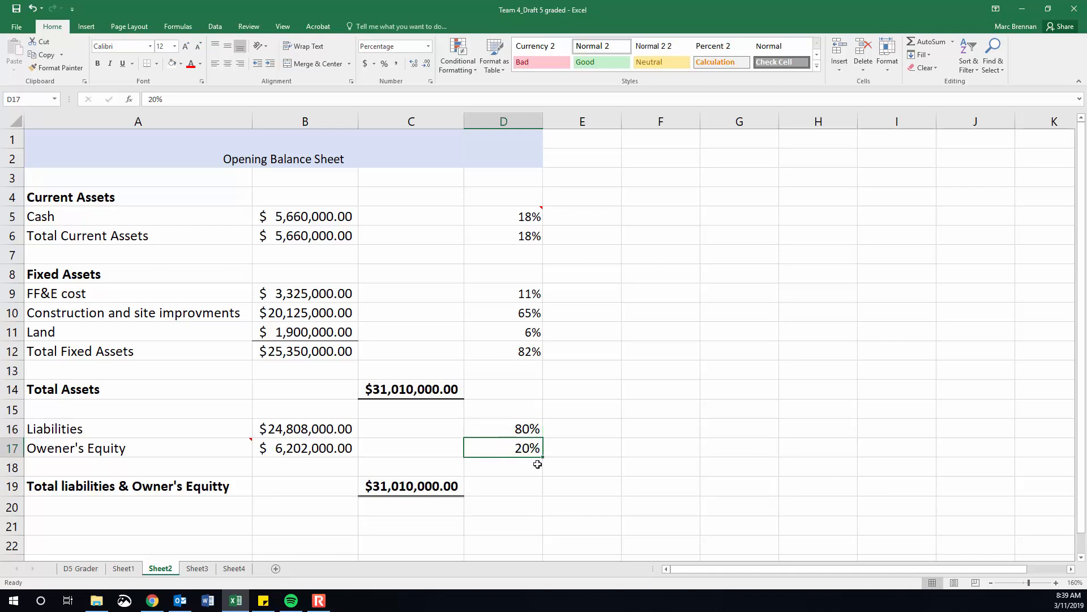
click(509, 430)
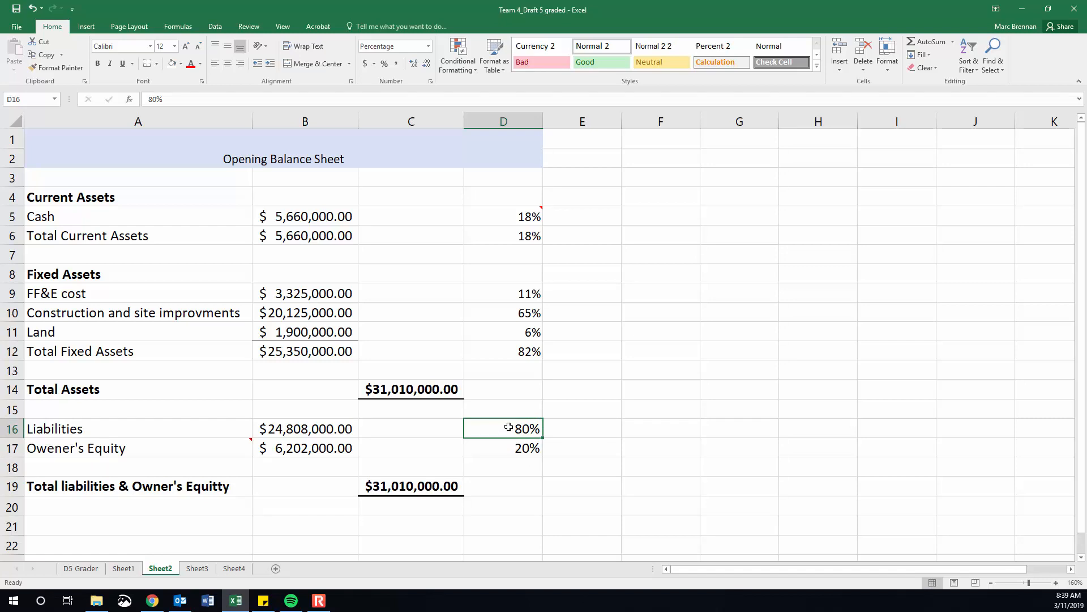
Replace the hard-coded Owner's Equity percentage in D17 with the formula =100%-D16.
drag(508, 427, 502, 444)
click(502, 444)
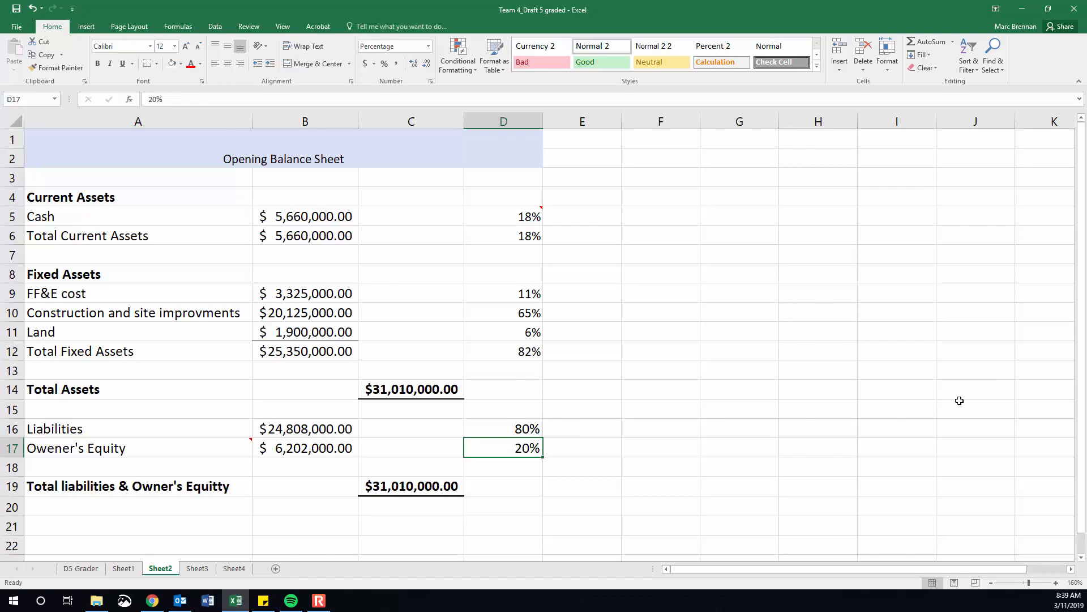
key(Delete)
text(=)
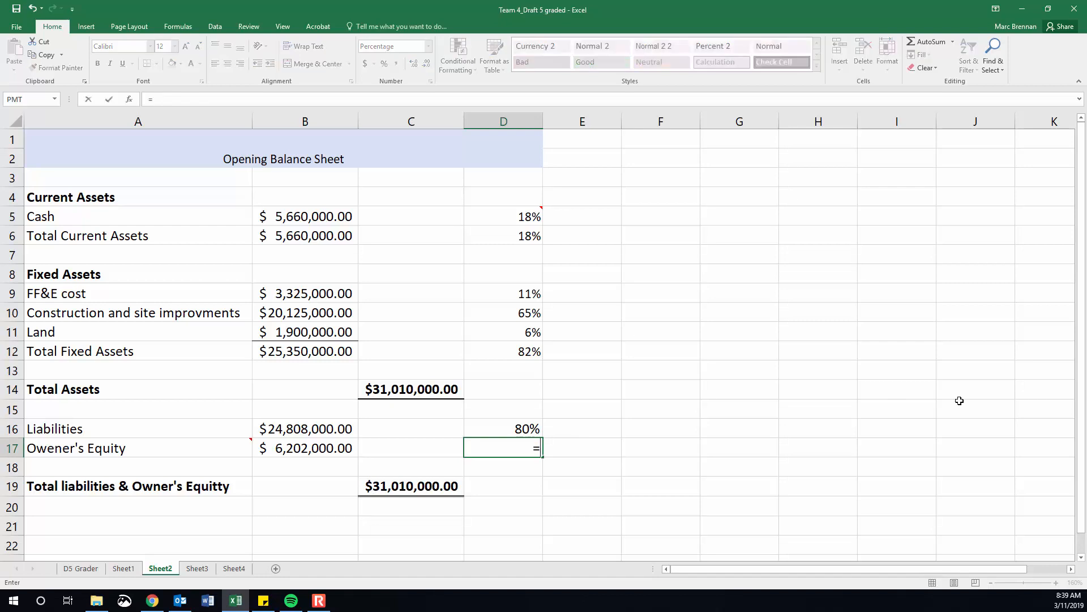
text(100%-)
click(480, 423)
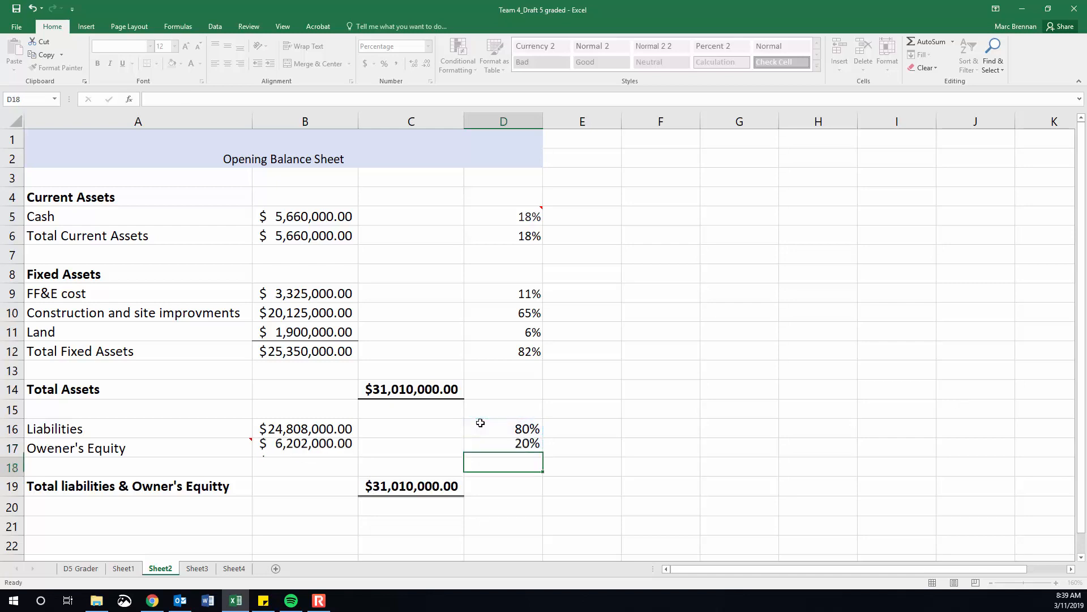
key(Return)
key(Up)
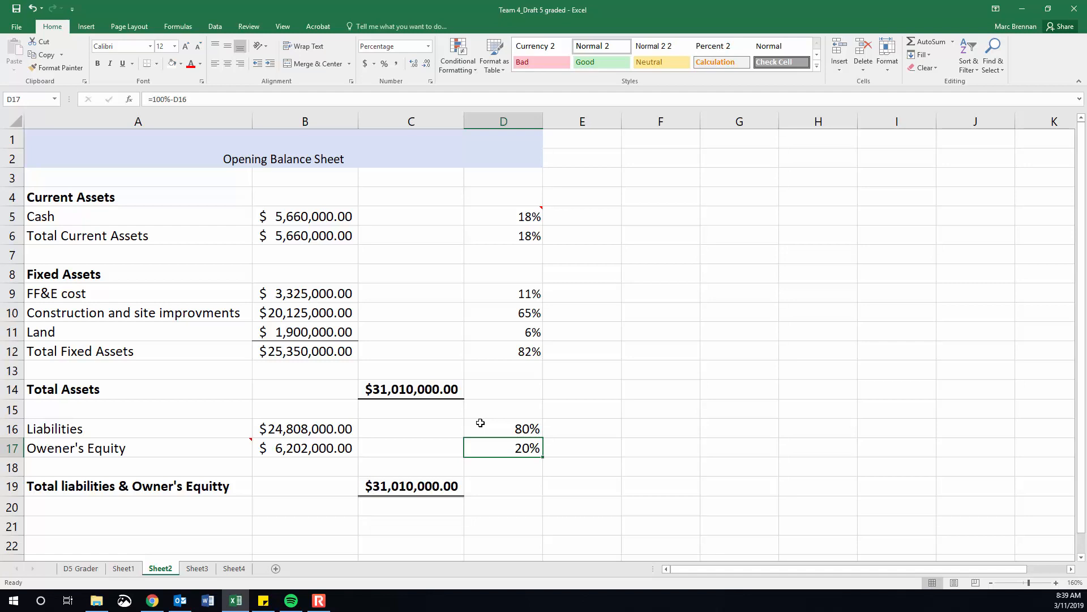
Set the Liabilities percentage in D16 to 65%.
click(480, 423)
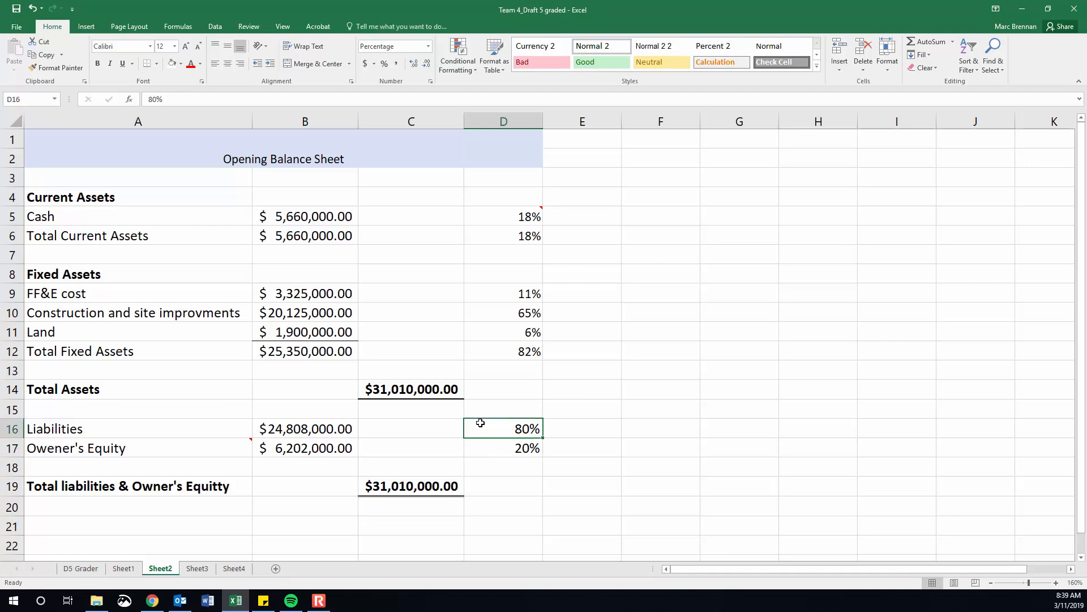
text(65)
key(Return)
Format the Liabilities and Owner's Equity amounts in B16:B17 to show no decimal places.
drag(326, 430, 323, 447)
drag(311, 431, 315, 444)
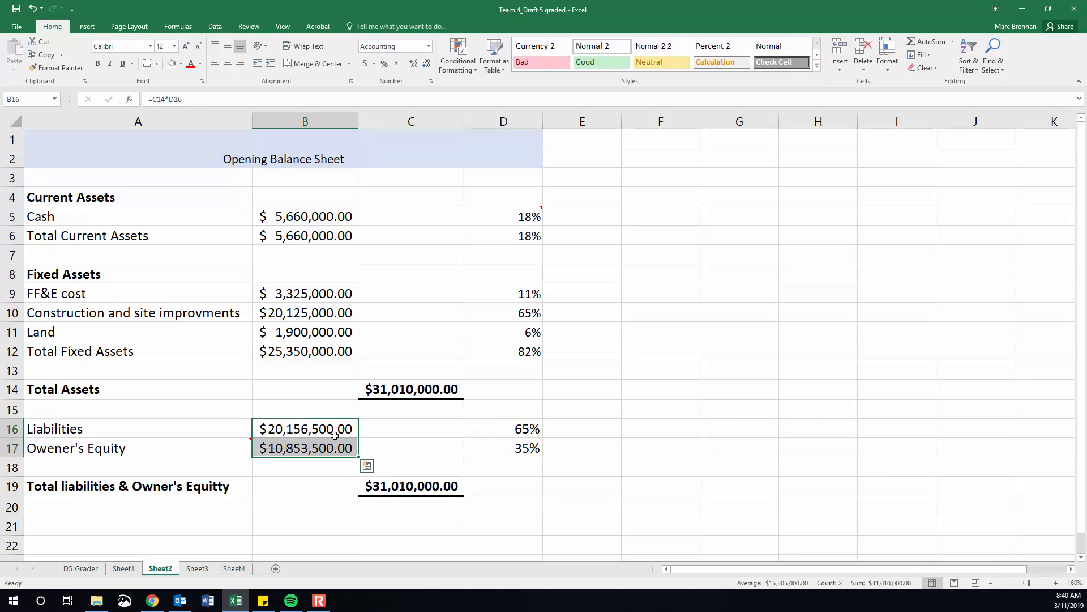
click(426, 63)
click(426, 63)
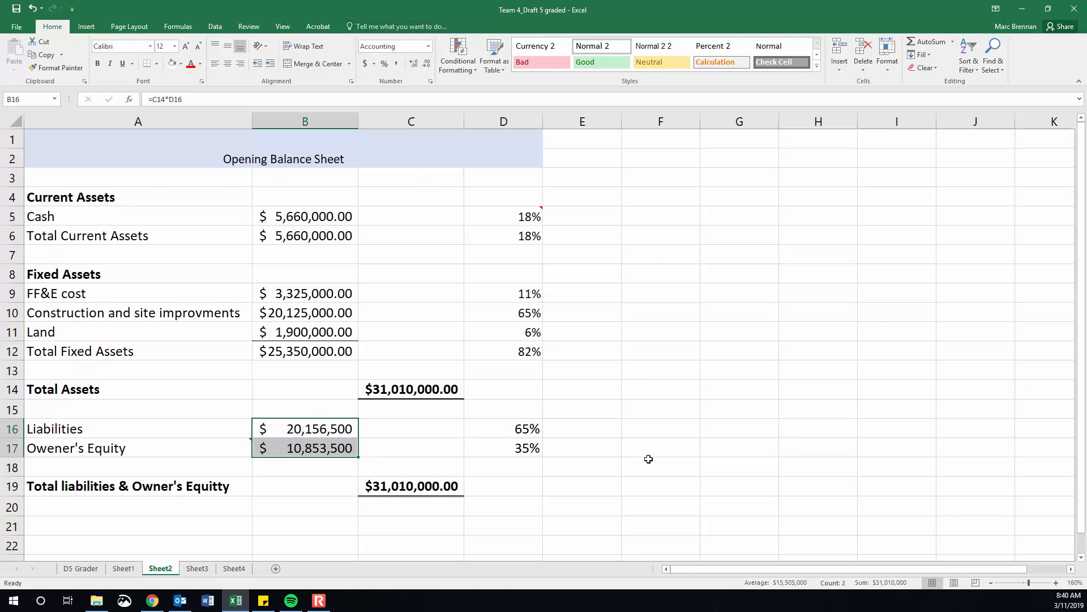
click(659, 461)
Rewrite the Owner's Equity percentage formula in D17 as =1-D16.
click(528, 434)
click(516, 442)
key(F2)
key(BackSpace)
key(BackSpace)
key(BackSpace)
key(BackSpace)
key(BackSpace)
key(BackSpace)
key(BackSpace)
key(BackSpace)
text(1-)
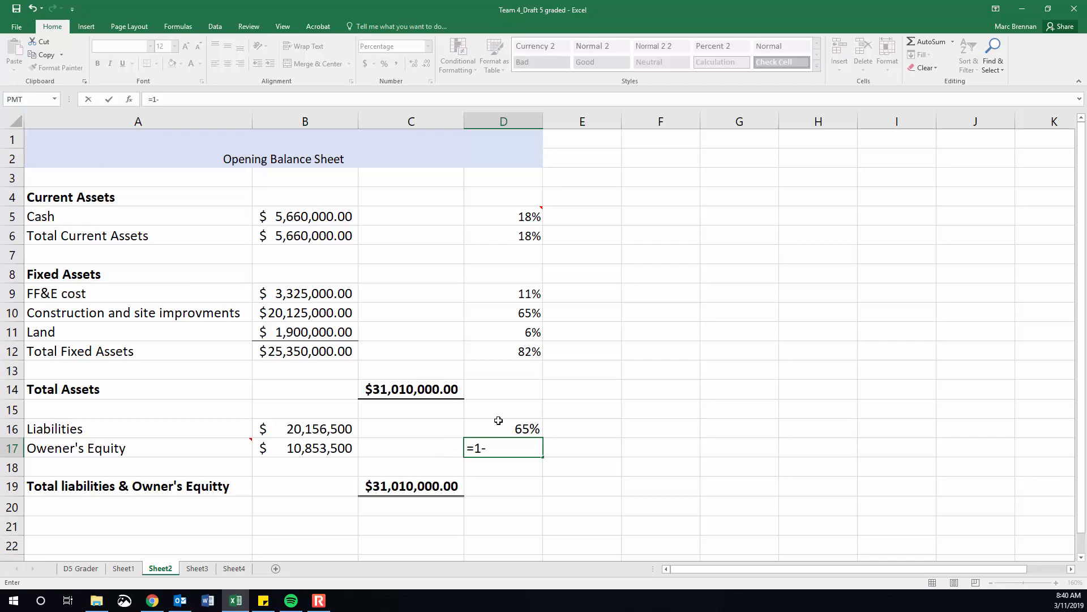
click(508, 422)
key(Return)
Set the Liabilities percentage in D16 to 80%.
click(510, 422)
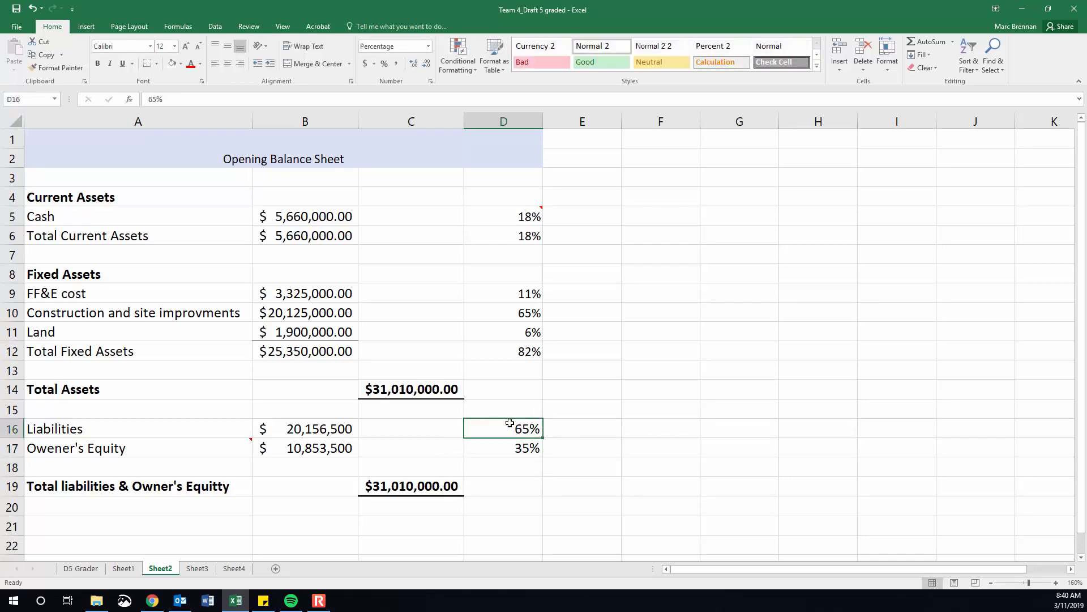
text(80)
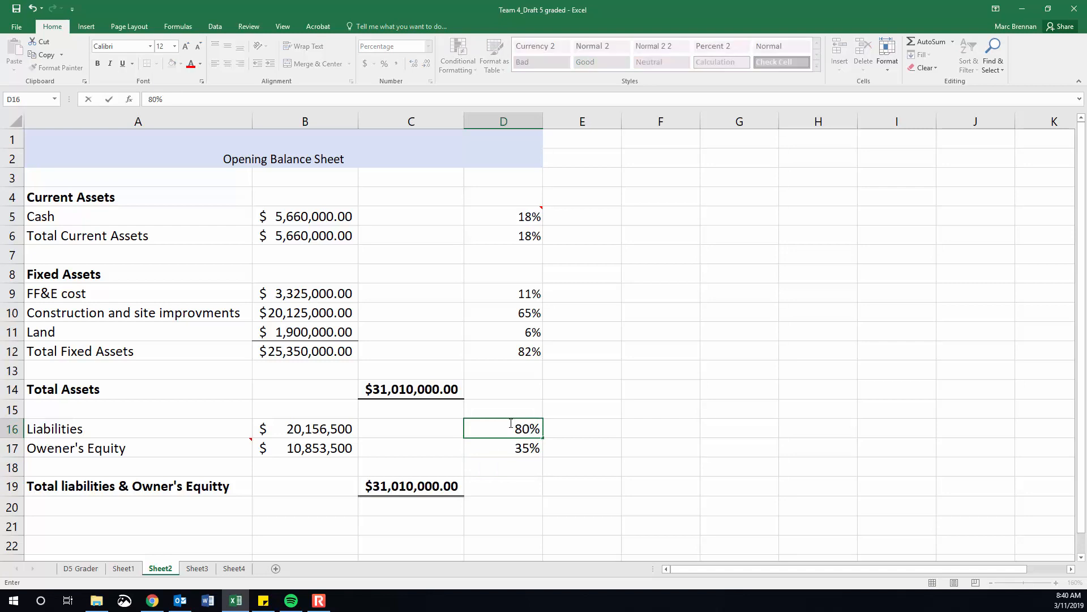
key(Return)
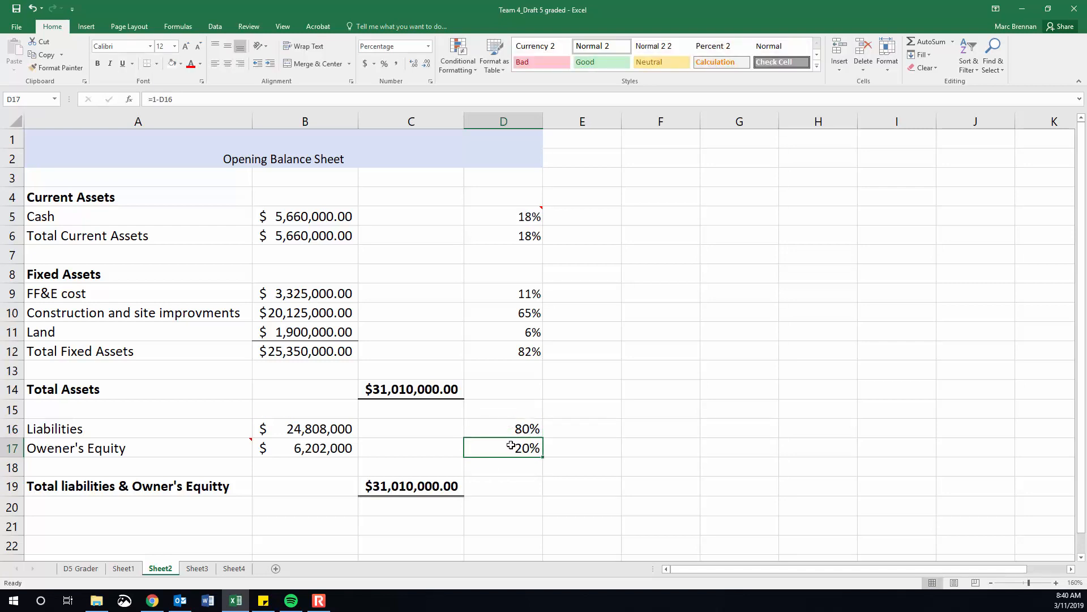
Review the ten-year forecast on Sheet4 and the loan amortization table on Sheet3, and return to the balance sheet on Sheet2.
click(234, 569)
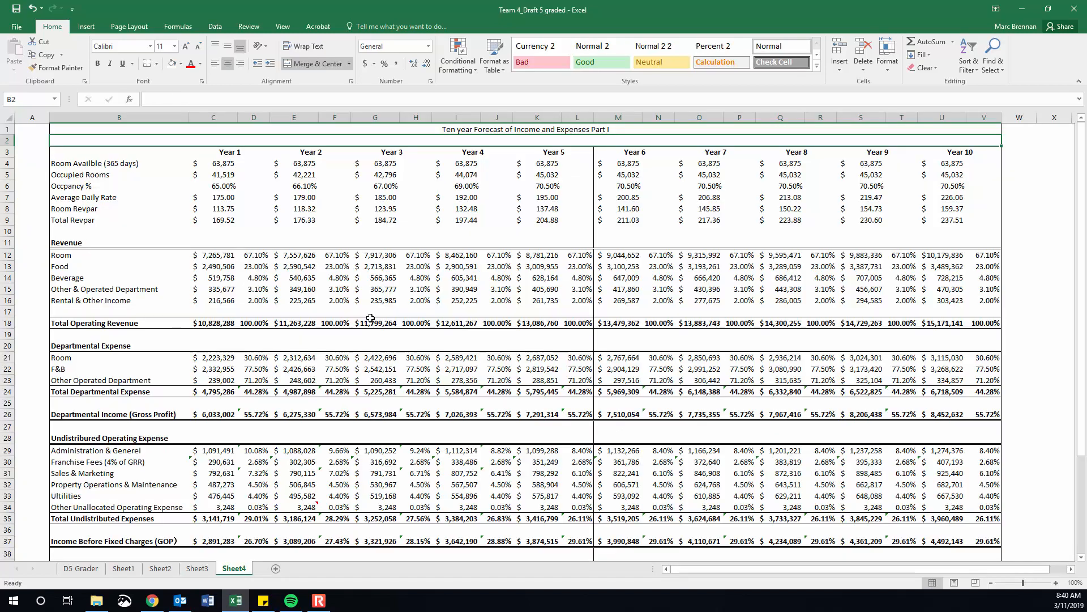
click(206, 569)
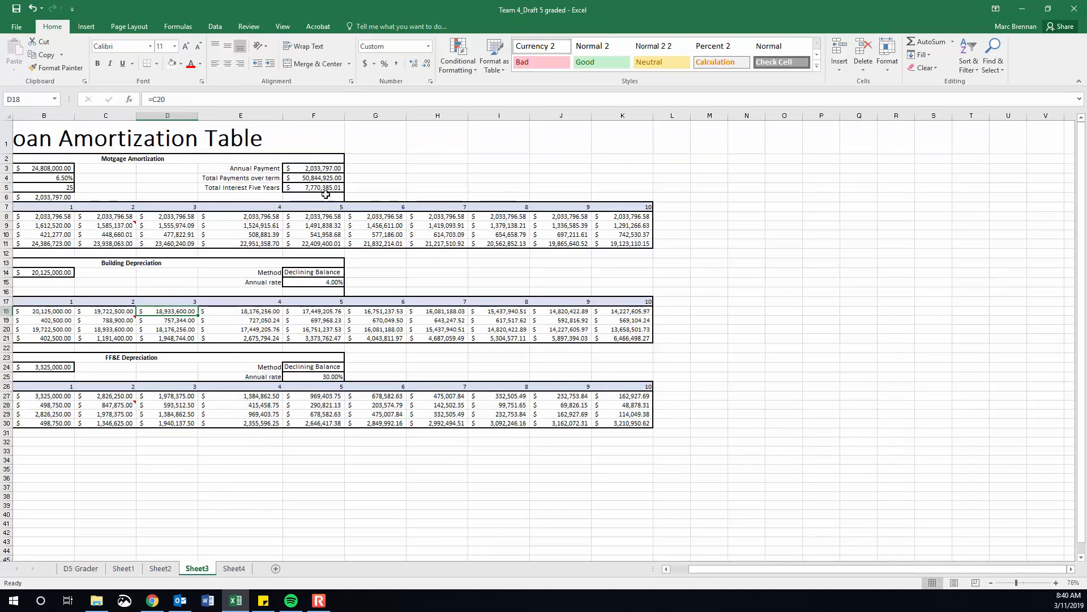
click(234, 568)
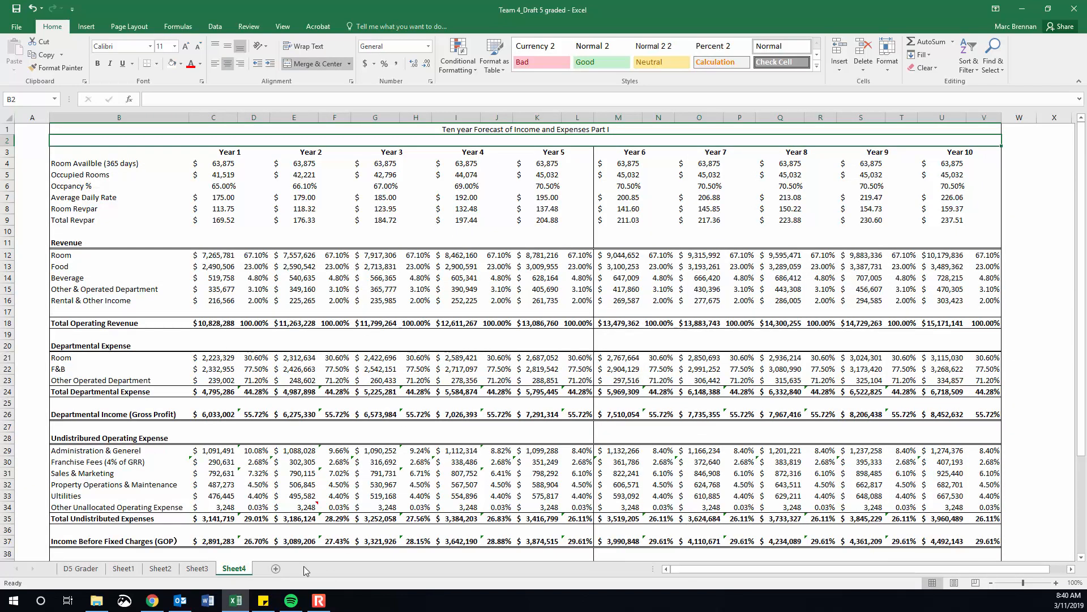
click(197, 569)
click(170, 570)
Set the Liabilities percentage in D16 to 70%.
click(515, 432)
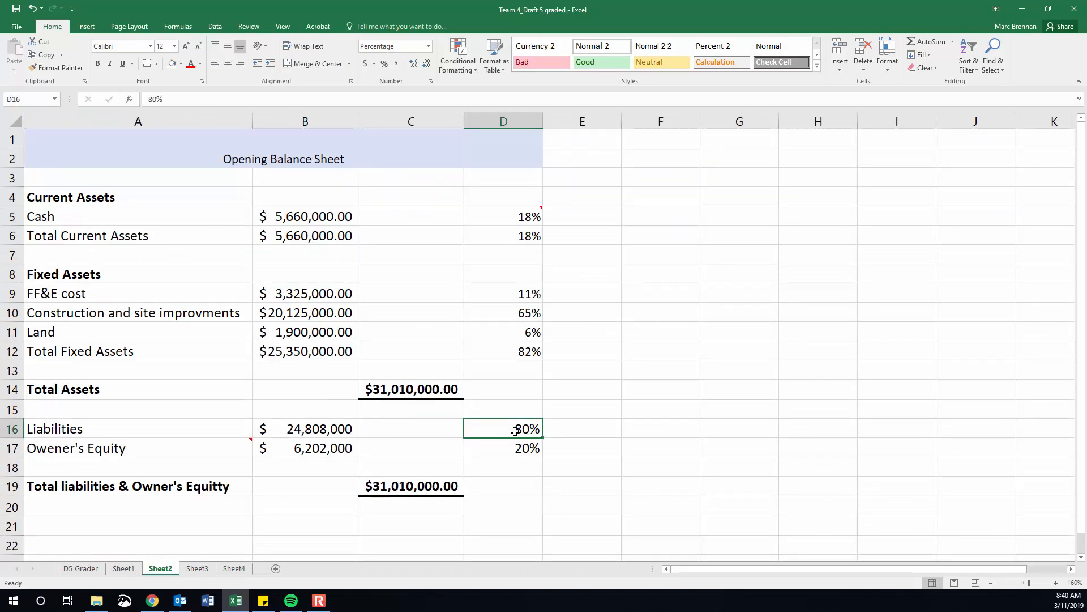
text(70)
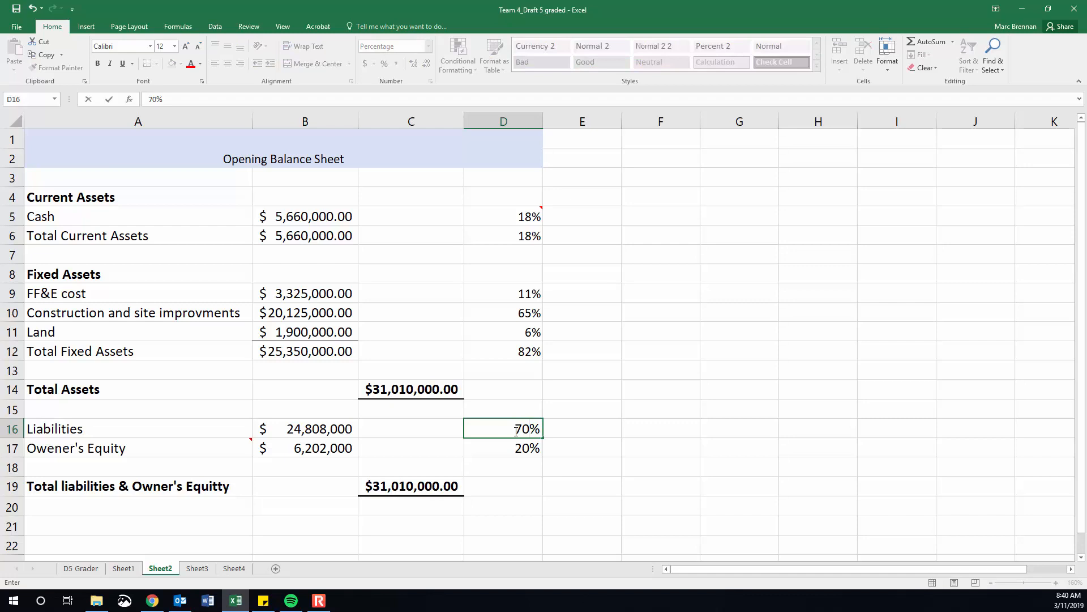
key(Return)
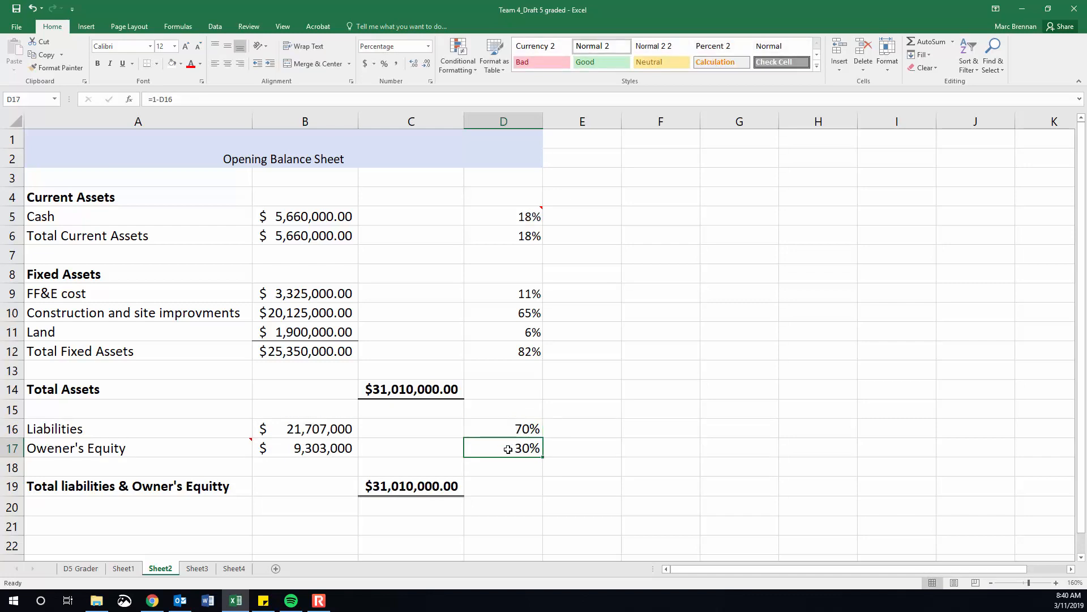
Examine how the Year 1 and Year 2 revenue percentages in columns D and F of the Sheet4 forecast are entered.
click(200, 569)
click(227, 572)
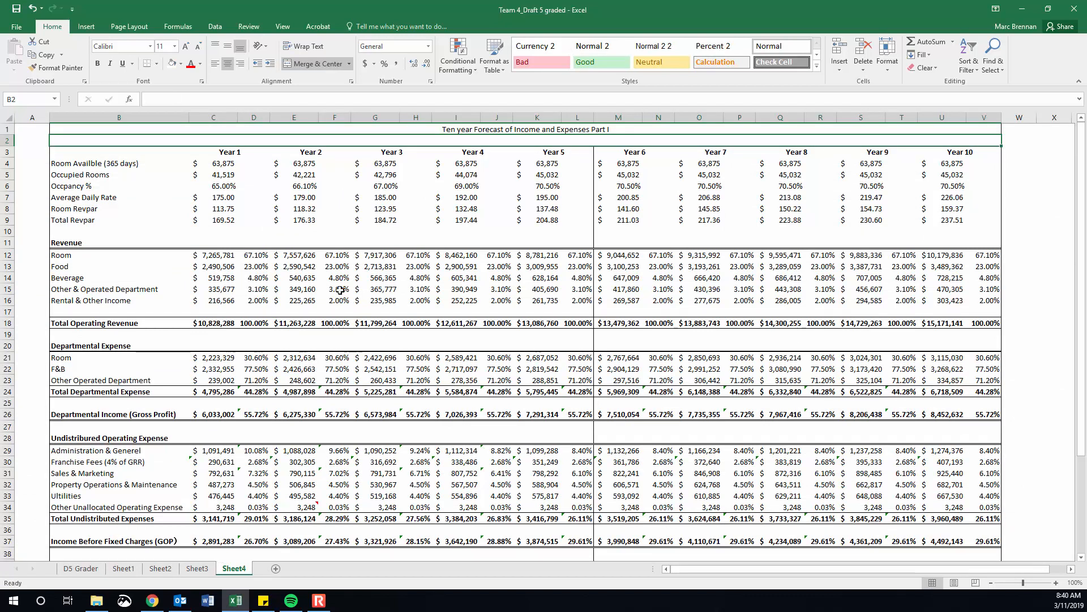
click(334, 256)
click(333, 263)
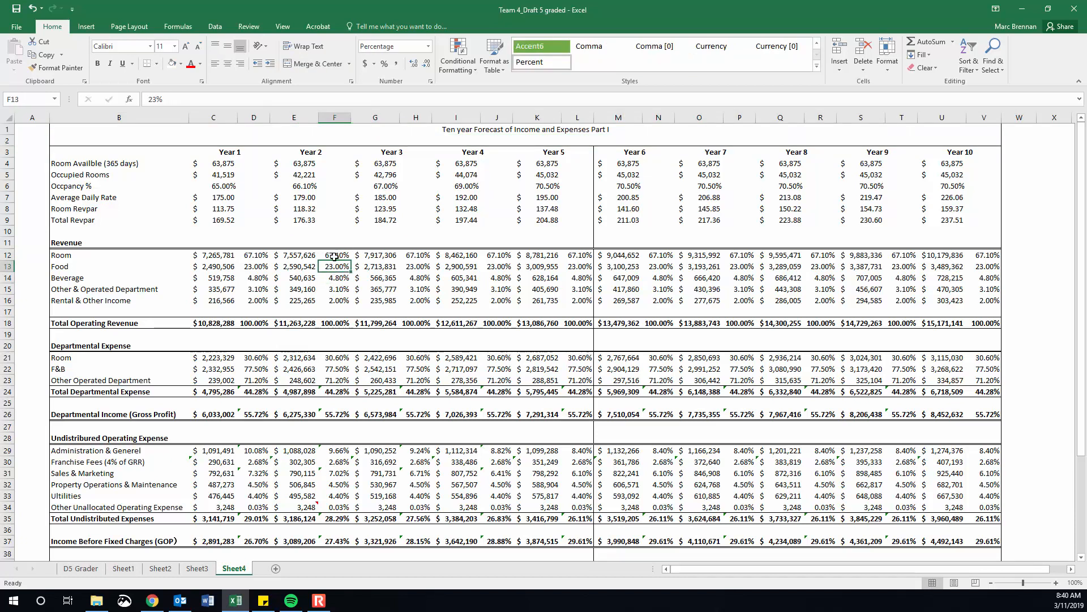
drag(256, 255, 247, 300)
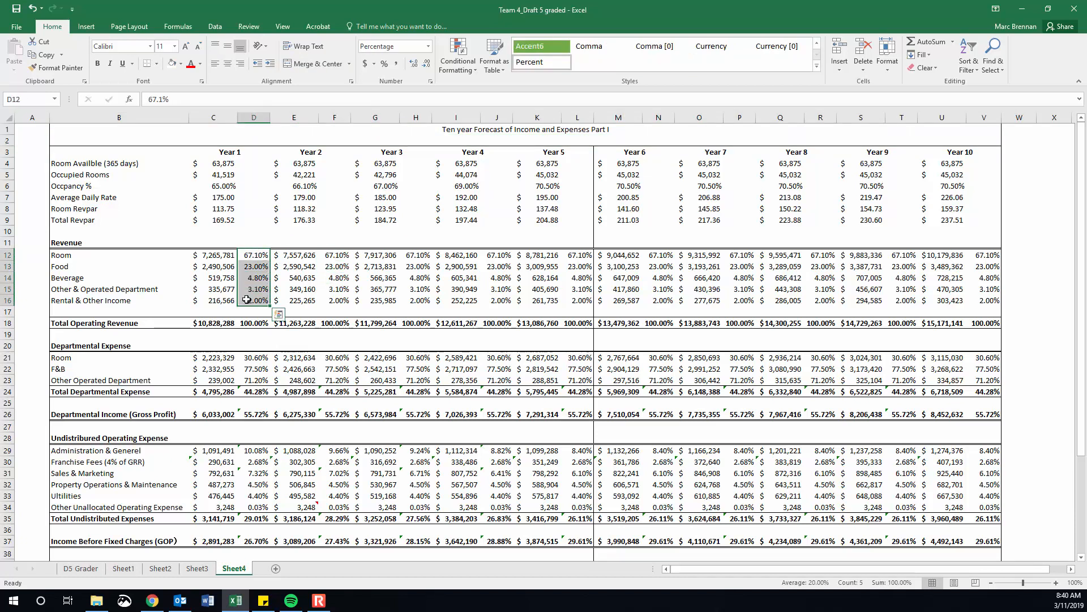
click(348, 258)
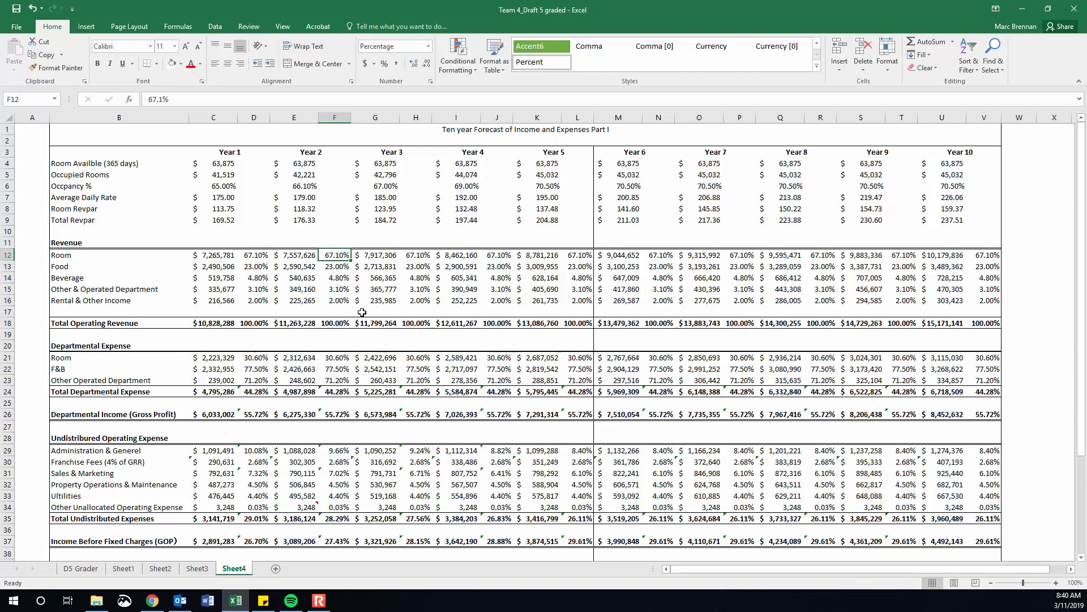
Inspect the Year 1 revenue percentages in D12:D16 and the Room row entries across the following years.
drag(339, 257, 340, 298)
click(255, 255)
click(253, 265)
click(253, 258)
click(251, 266)
drag(252, 256, 259, 297)
click(255, 258)
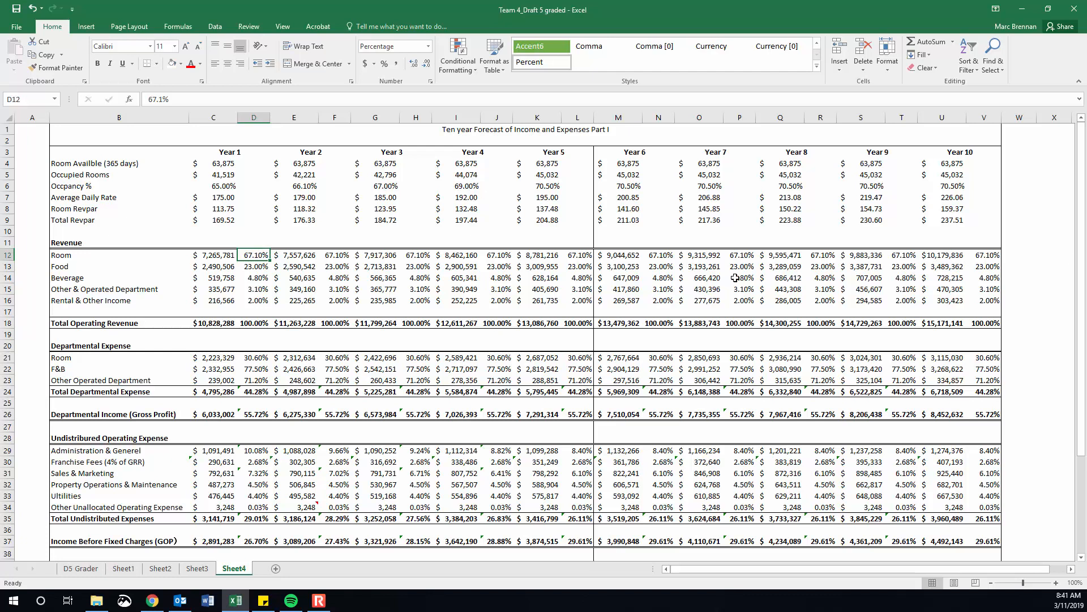
drag(260, 255, 252, 300)
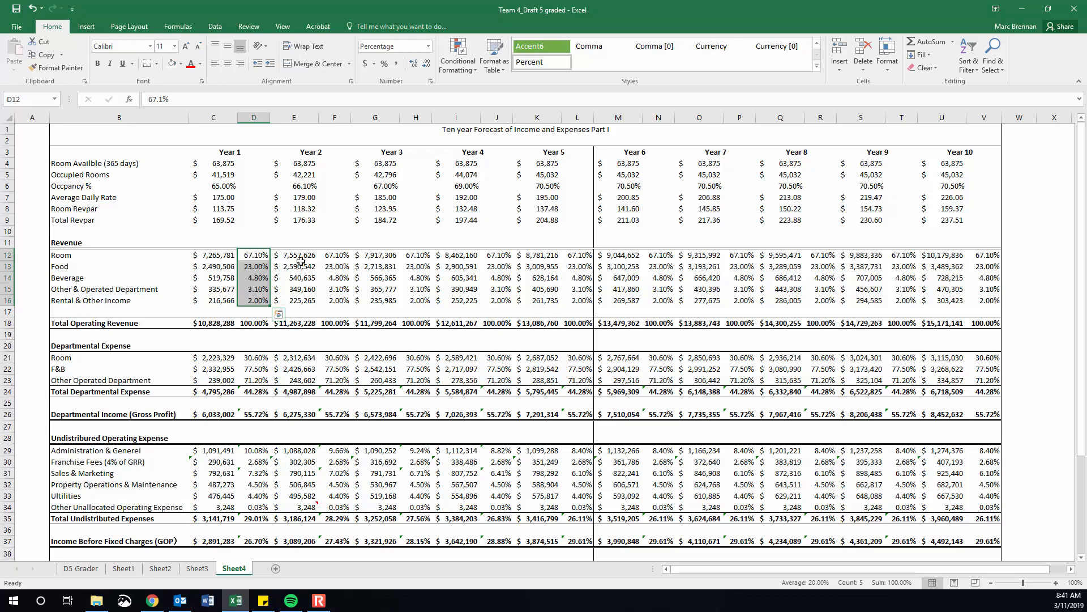
click(258, 255)
key(Right)
key(Right)
key(Right)
key(Right)
key(Right)
key(Right)
key(Right)
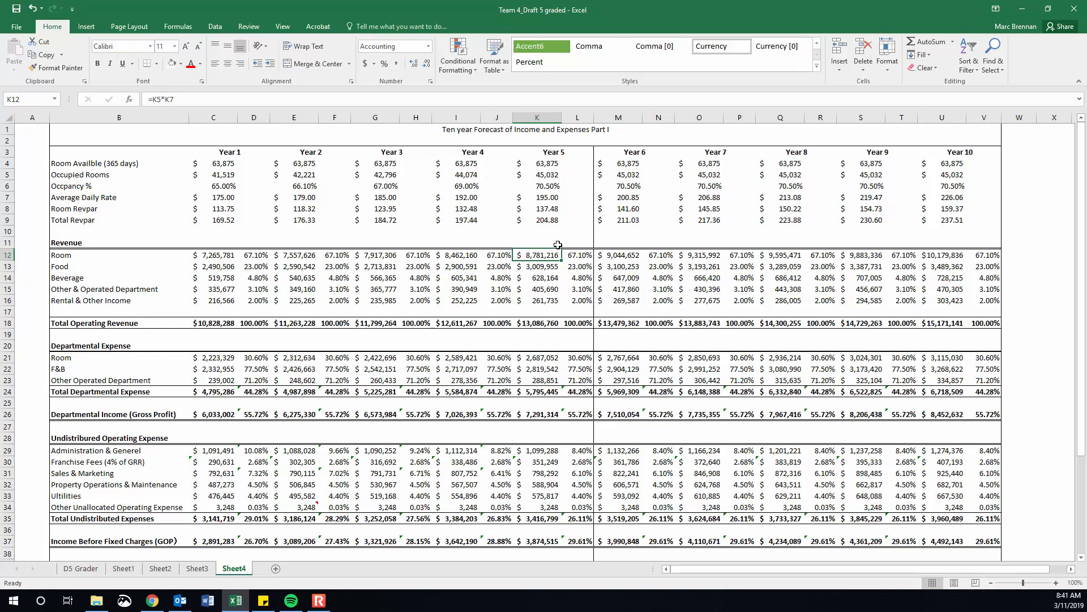
click(343, 259)
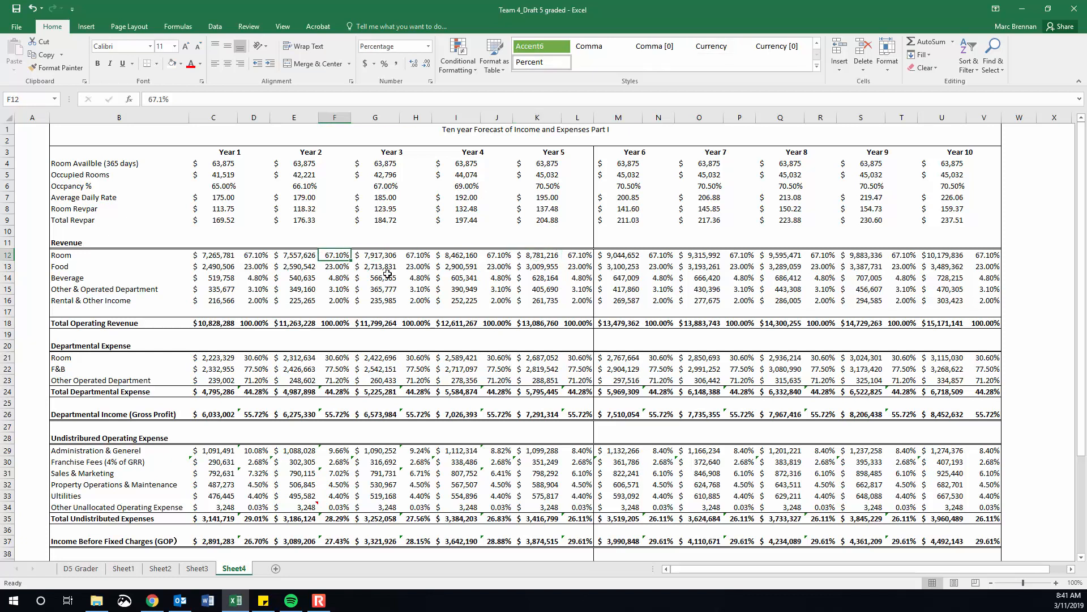
click(258, 255)
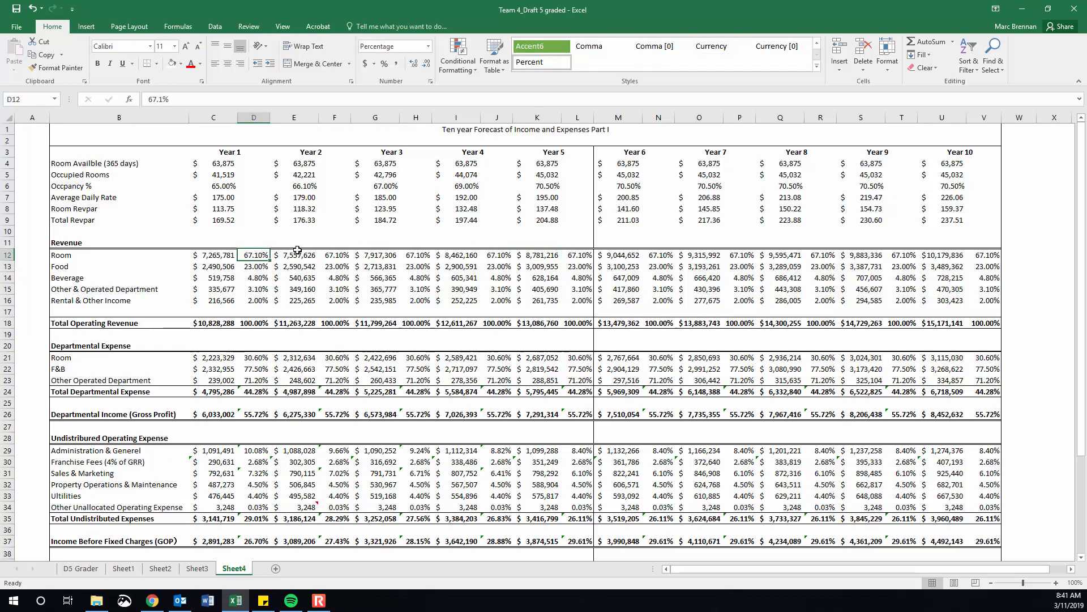
click(336, 256)
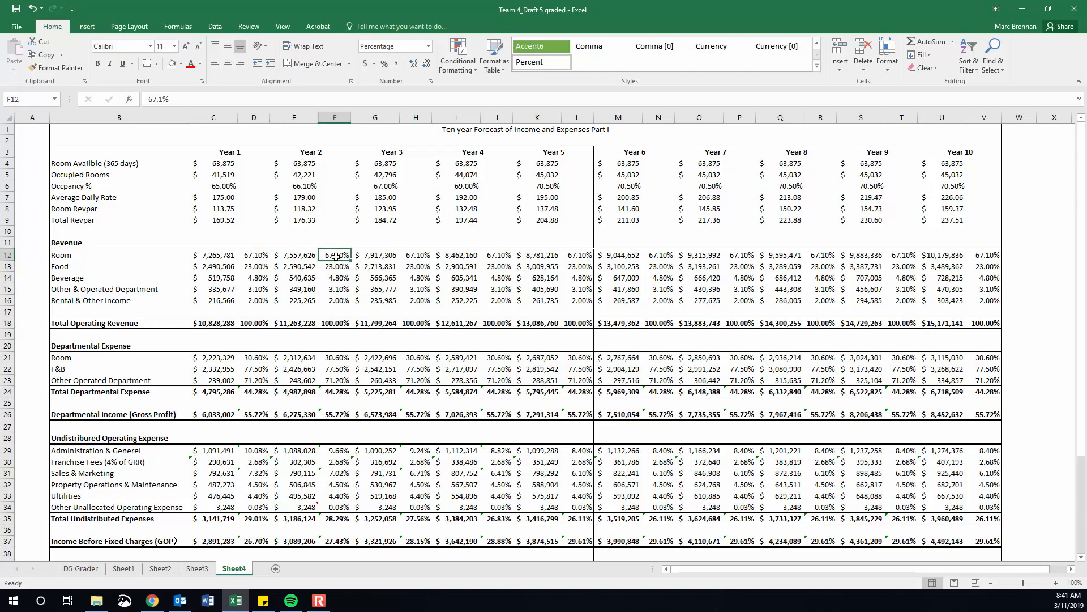
click(260, 250)
Link the Year 2 Room percentage in F12 to Year 1 with the absolute reference =$D$12.
click(333, 258)
text(=)
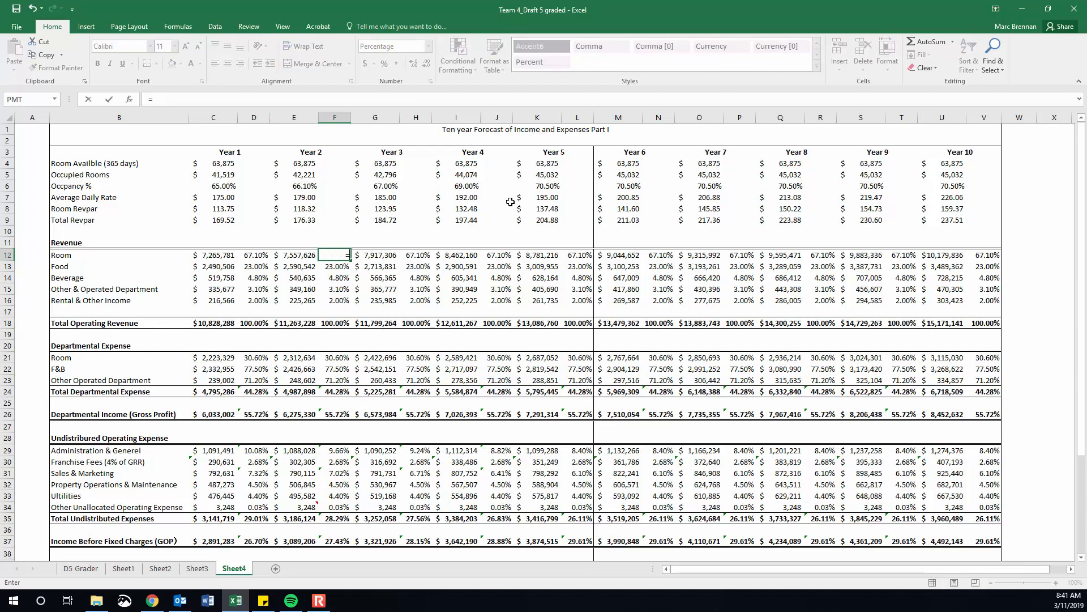
click(255, 255)
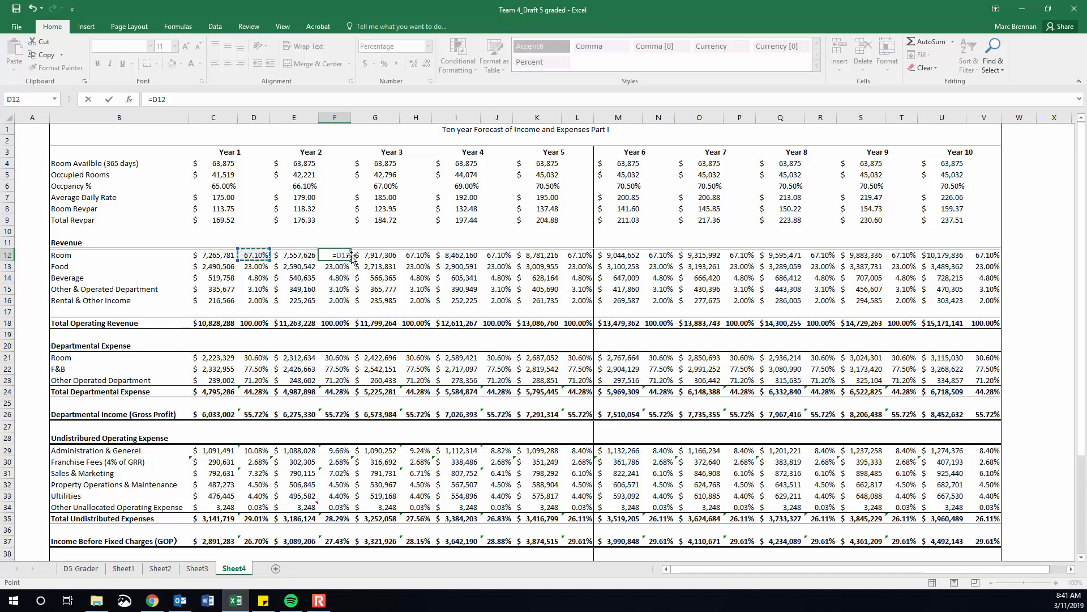
key(ctrl+Return)
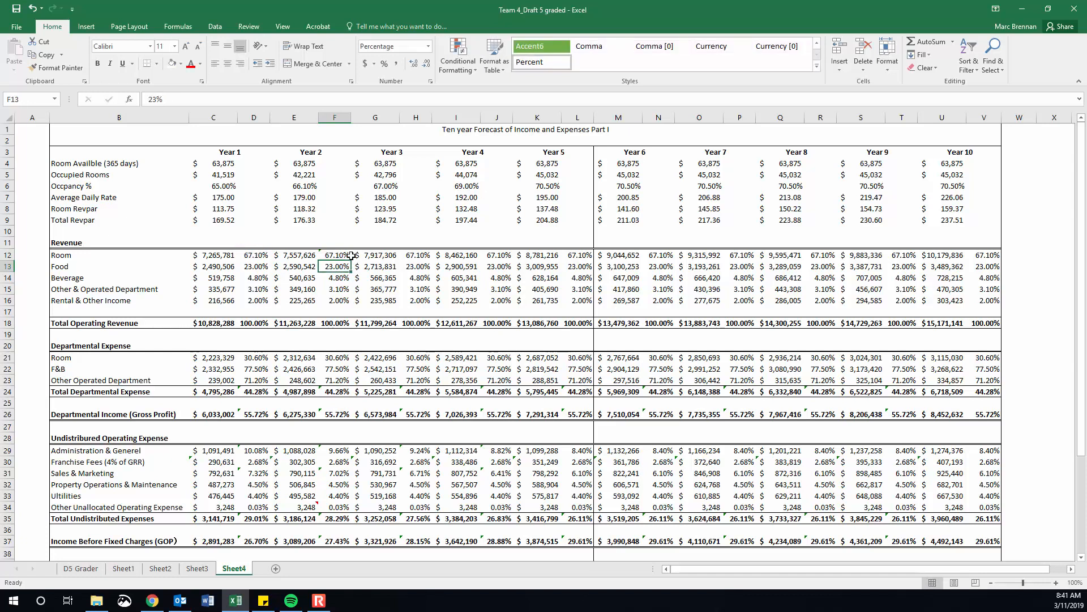
click(155, 100)
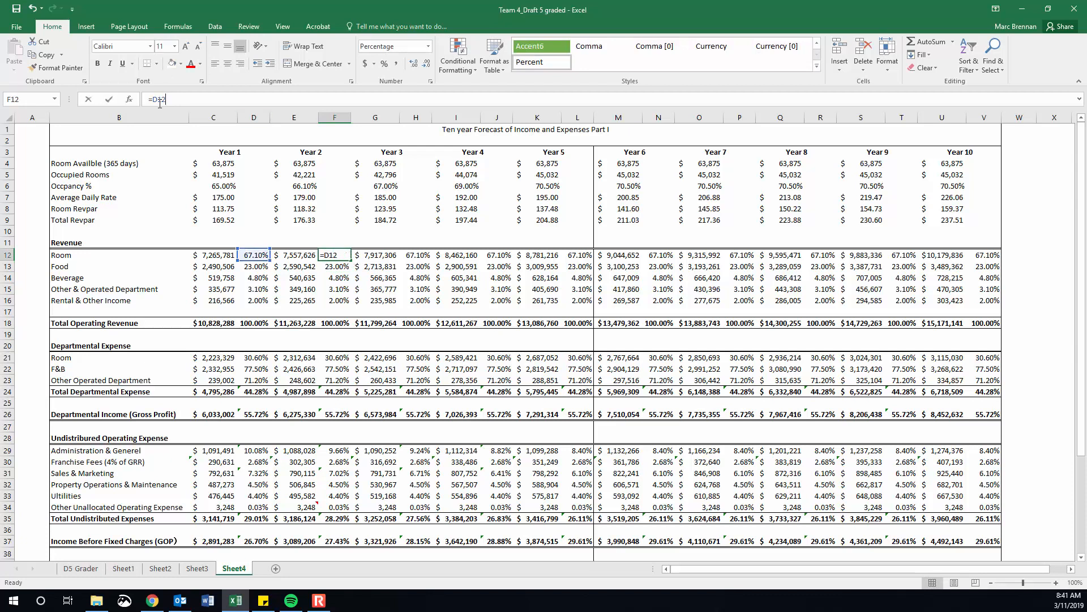
key(F4)
key(ctrl+Return)
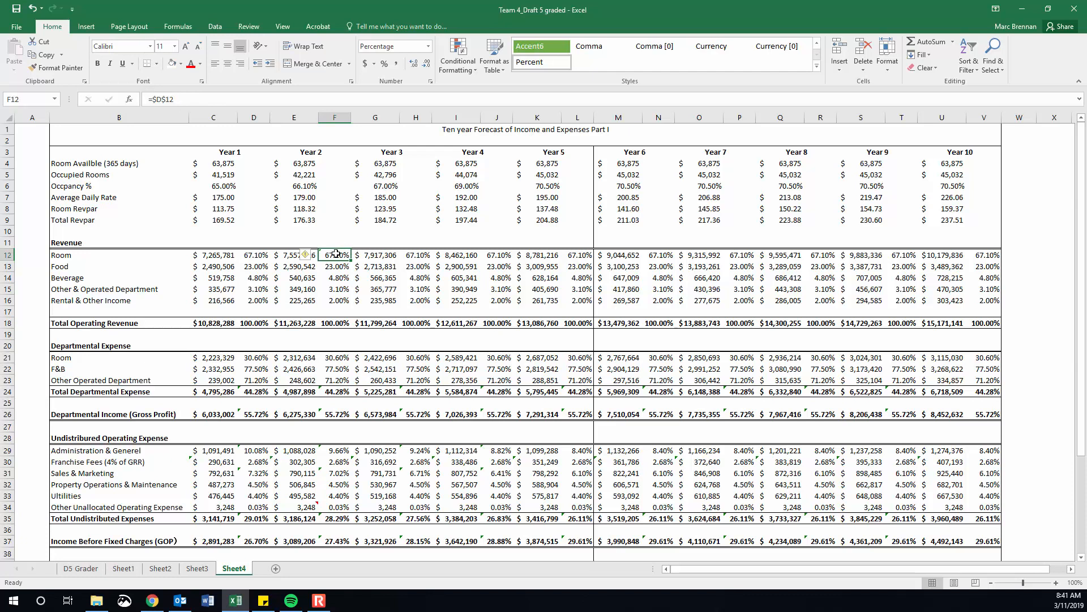
Copy the absolute Room percentage formula from F12 to the Room percentage cells of Years 3 through 10.
key(ctrl+c)
ctrl+click(425, 251)
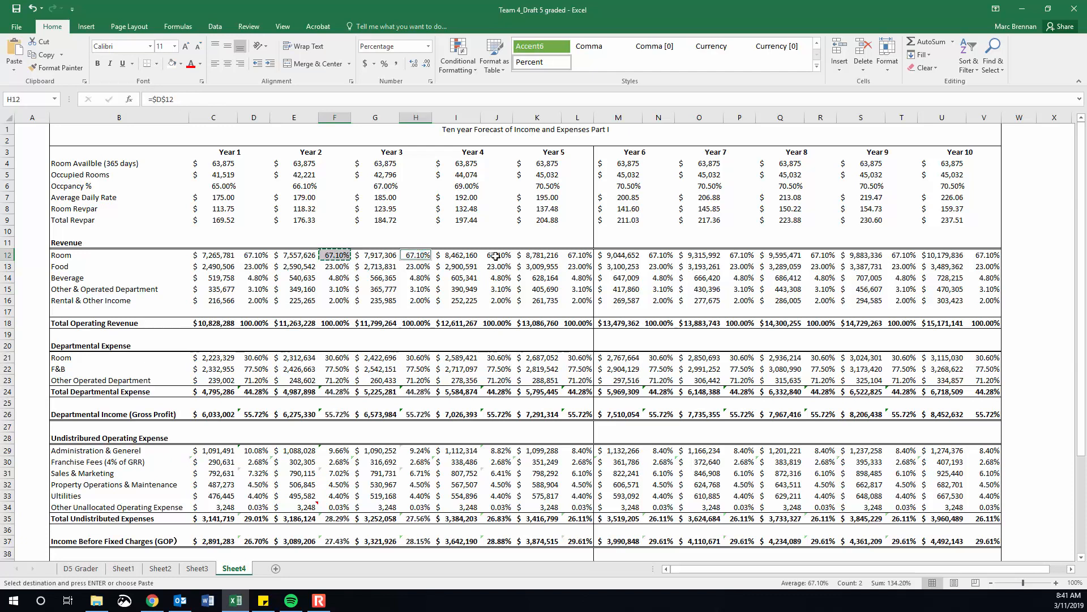
key(Escape)
click(339, 251)
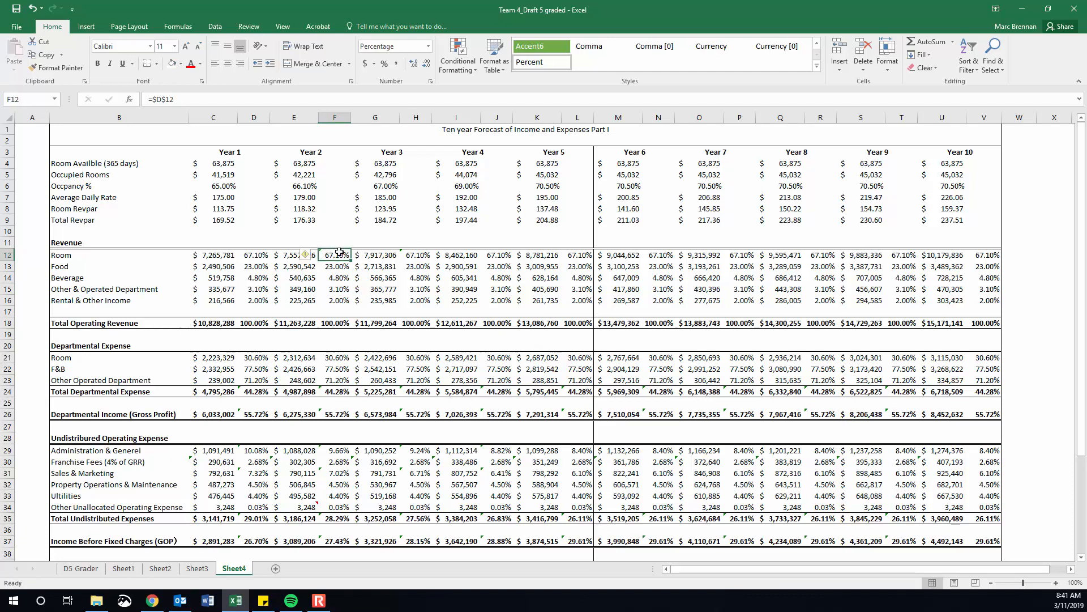
key(ctrl+c)
click(418, 254)
key(ctrl+v)
click(486, 256)
key(ctrl+v)
click(577, 258)
key(ctrl+v)
click(658, 256)
key(ctrl+v)
click(748, 258)
key(ctrl+v)
click(820, 256)
key(ctrl+v)
click(904, 258)
key(ctrl+v)
click(982, 258)
key(ctrl+v)
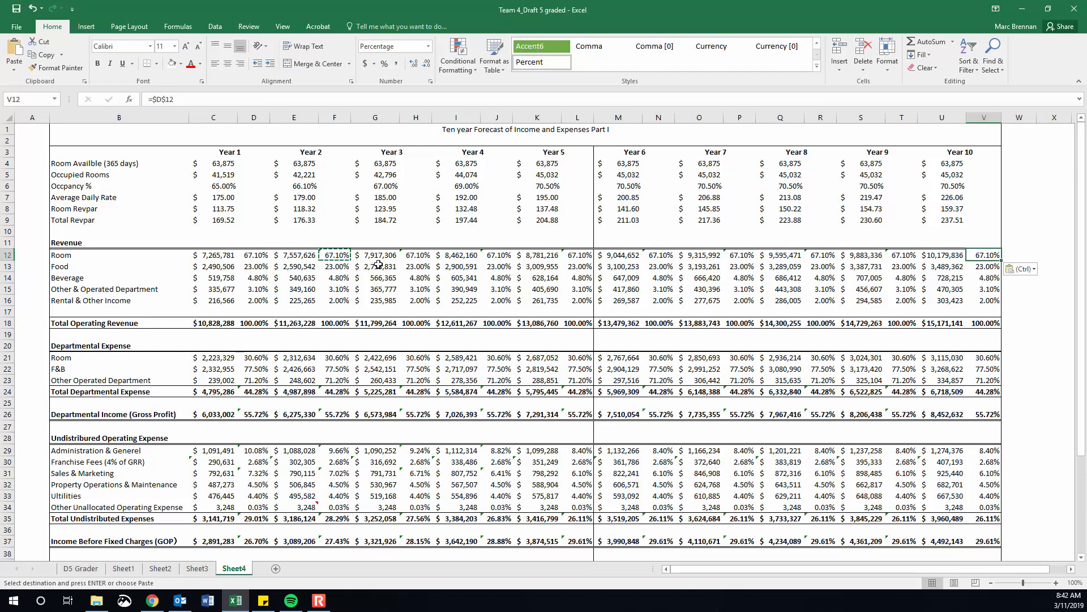
Set the Year 1 Room percentage in D12 to 80%.
click(264, 258)
text(80)
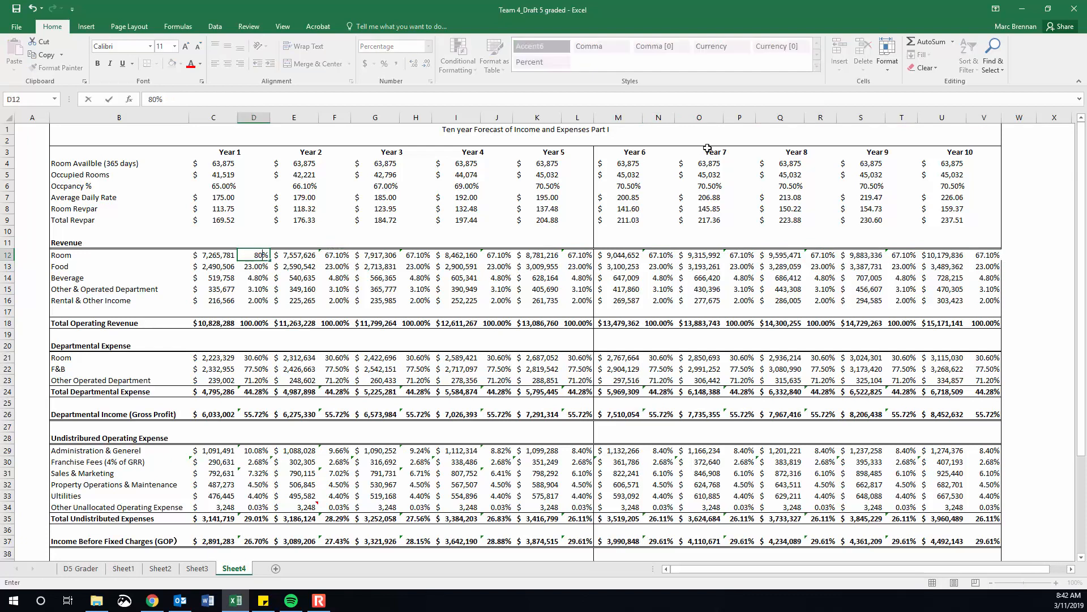
key(Return)
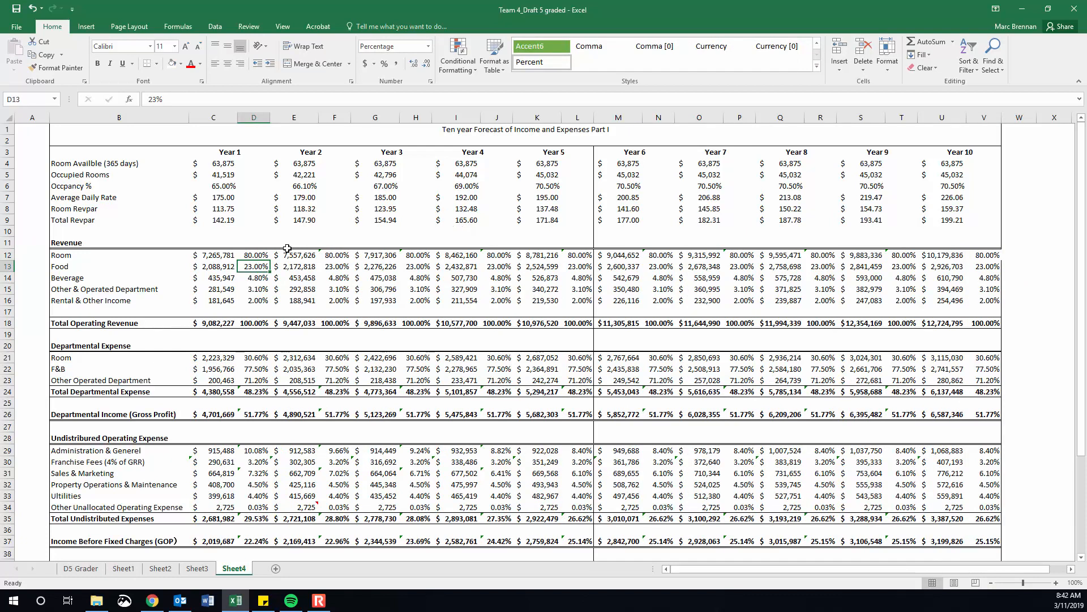
Undo the last change to the Year 1 Room percentage in D12.
click(263, 252)
drag(159, 101, 143, 100)
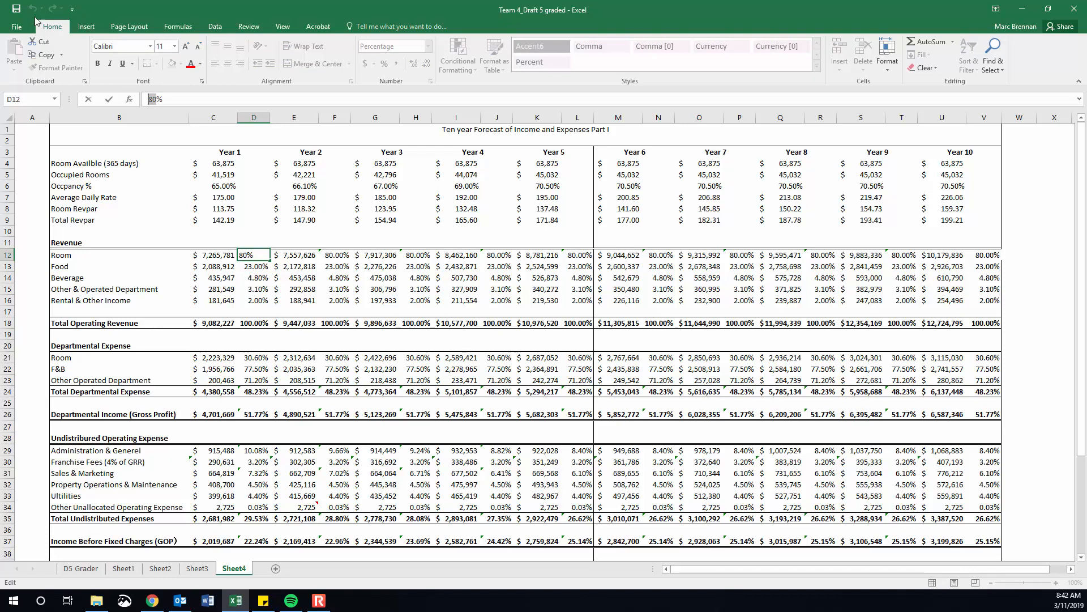
key(Escape)
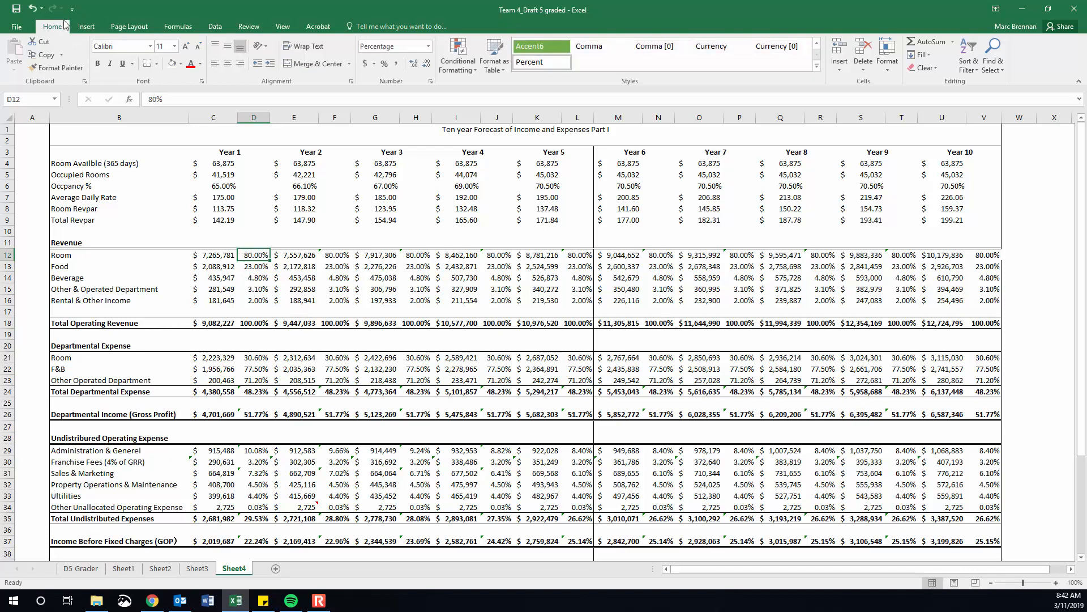
click(33, 10)
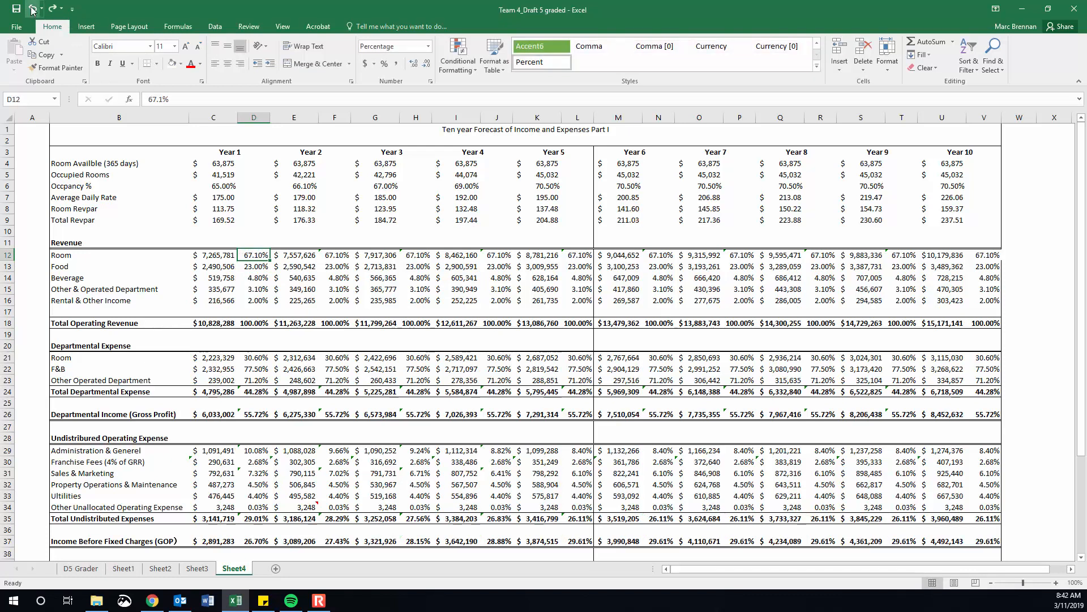
Link the Year 2 Room percentage in F12 to Year 1 with =D12 and fill the formula down through F16.
click(334, 257)
text(=)
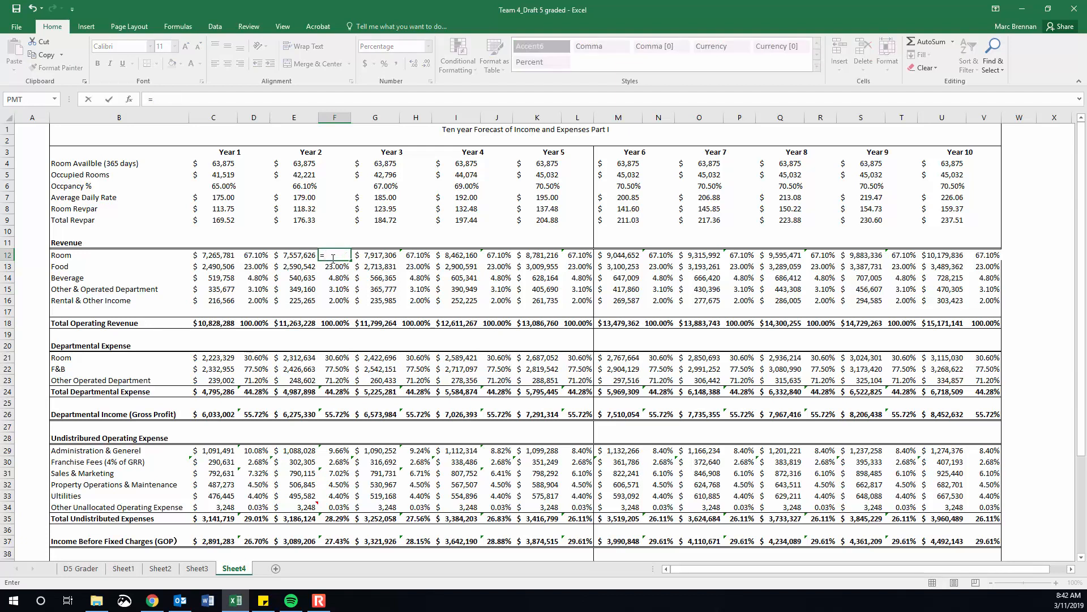
click(247, 256)
key(Return)
click(328, 255)
drag(350, 260, 352, 305)
Check the filled Year 2 formulas in column F against the Year 1 revenue percentages in column D.
key(Down)
key(Down)
key(Down)
key(Down)
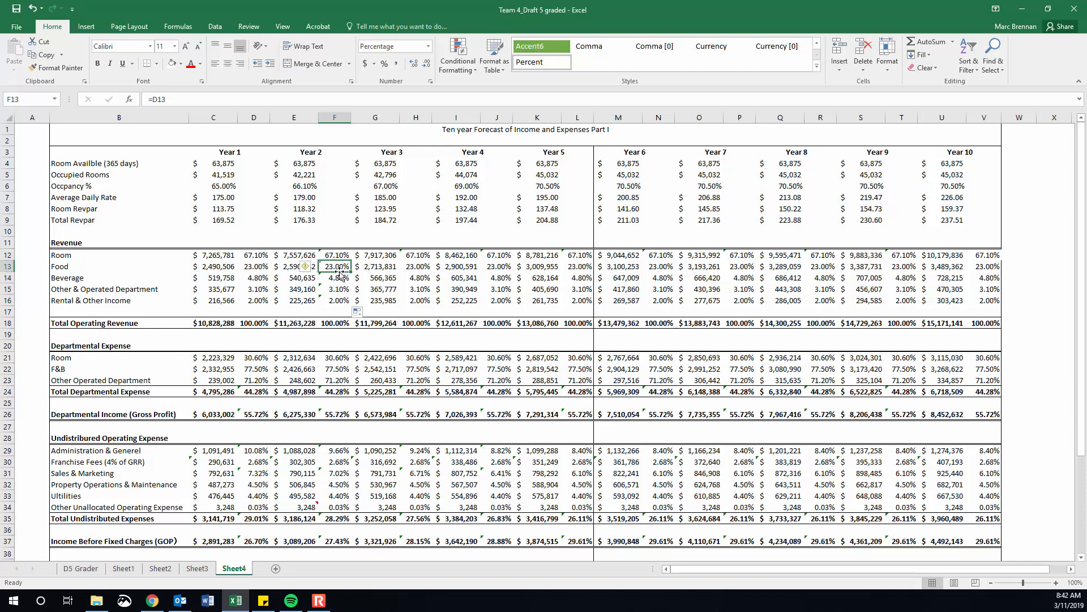
click(250, 254)
key(Down)
key(Down)
key(Down)
click(255, 255)
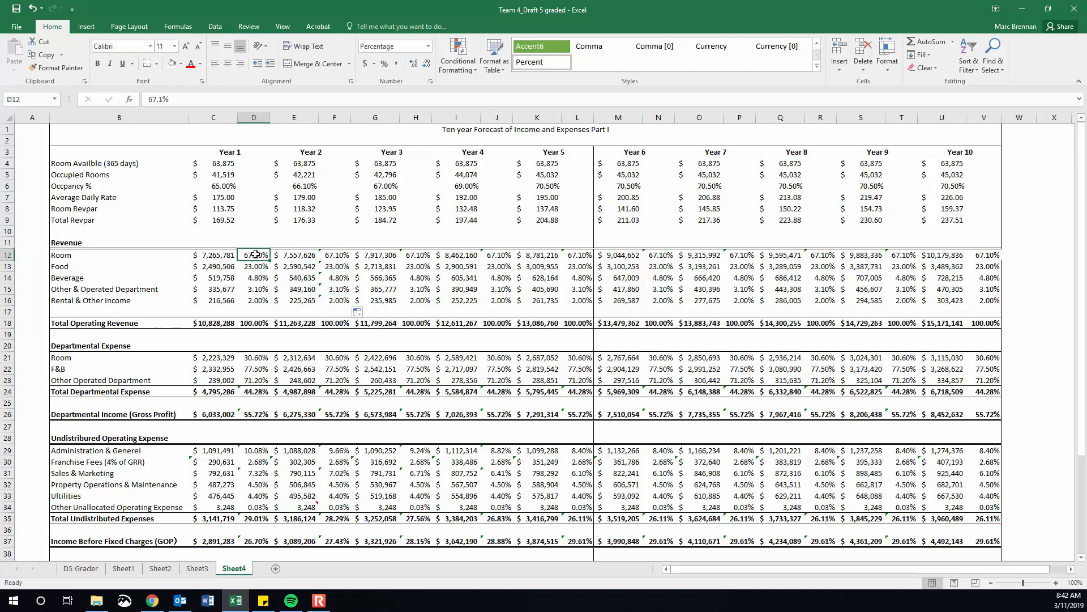
Copy the linked revenue percentages in F12:F16 to the matching percentage columns of Years 3 through 10.
drag(334, 255, 339, 298)
key(ctrl+c)
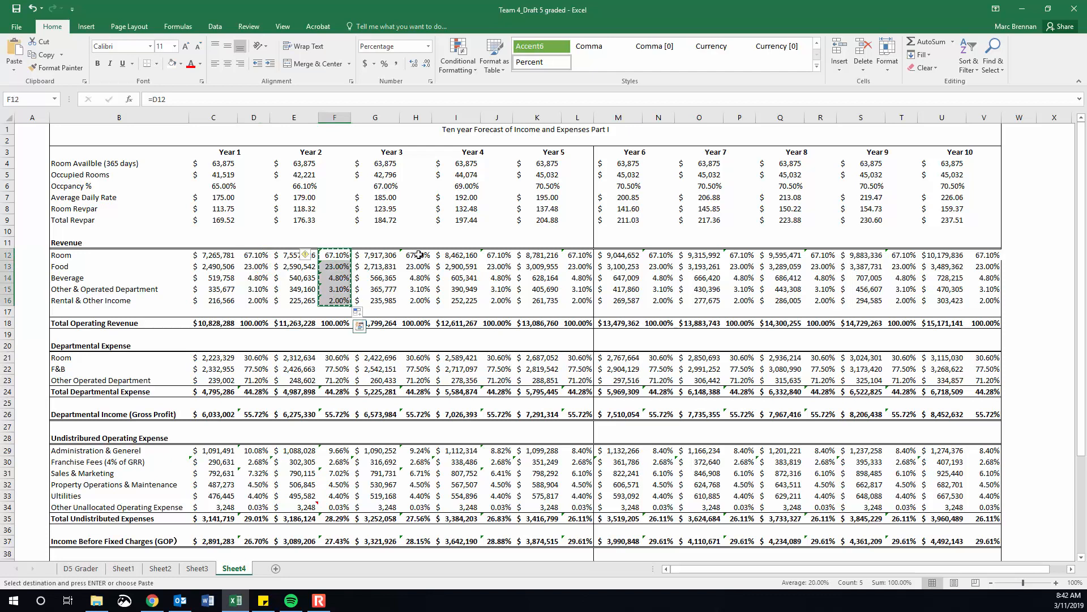
click(419, 255)
key(ctrl+v)
click(497, 254)
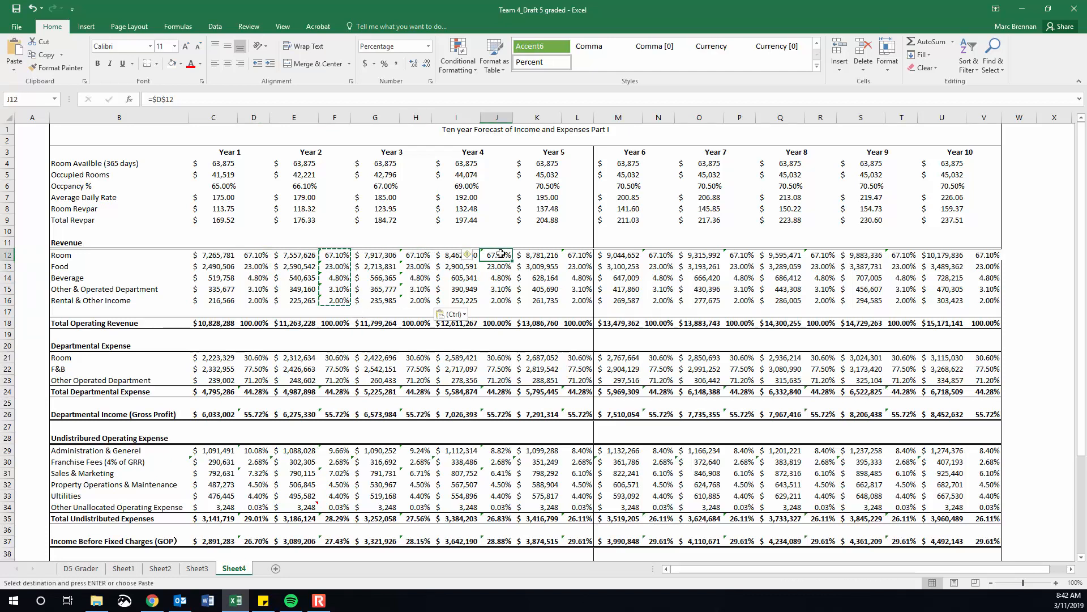
key(ctrl+v)
click(579, 255)
key(ctrl+v)
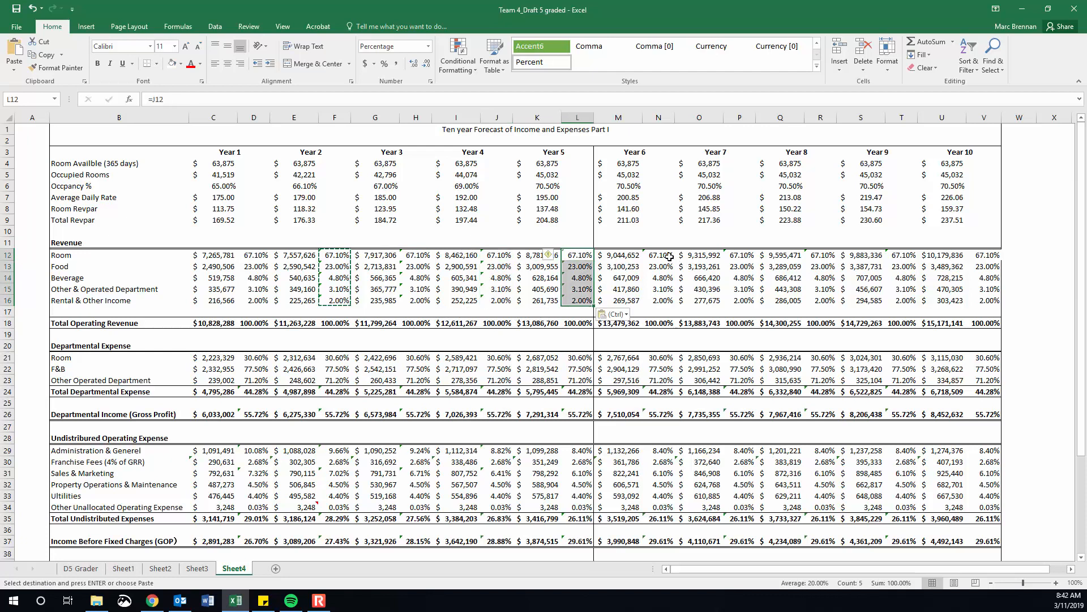
click(658, 254)
key(ctrl+v)
click(746, 255)
key(ctrl+v)
click(820, 255)
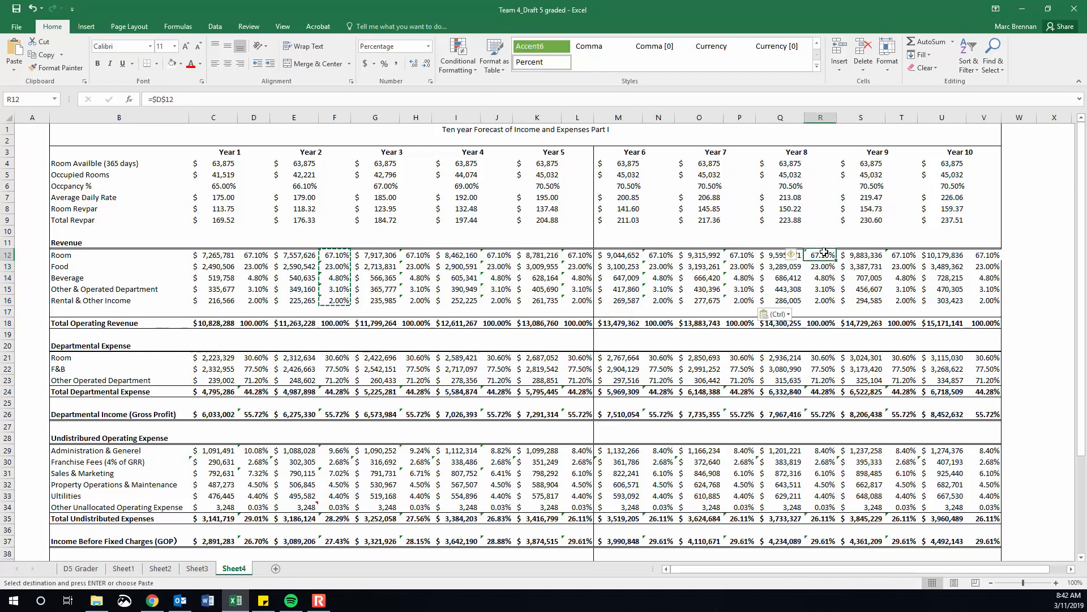
key(ctrl+v)
click(902, 255)
key(ctrl+v)
click(983, 255)
key(ctrl+v)
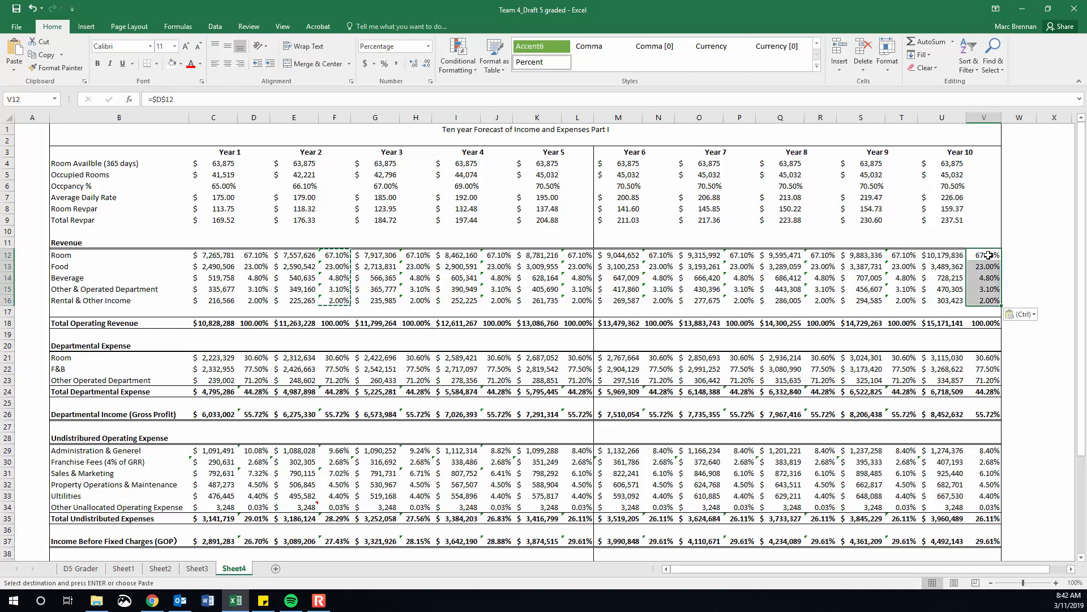
Set the Year 1 Room percentage in D12 to 80% and check the linked formulas in F12 and H12.
click(245, 256)
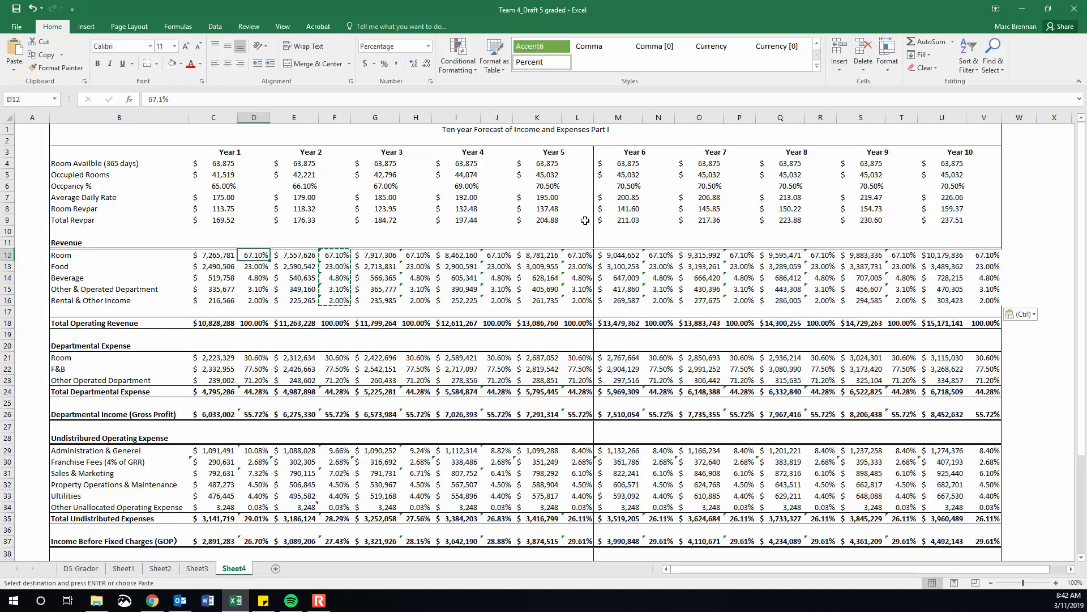
text(80)
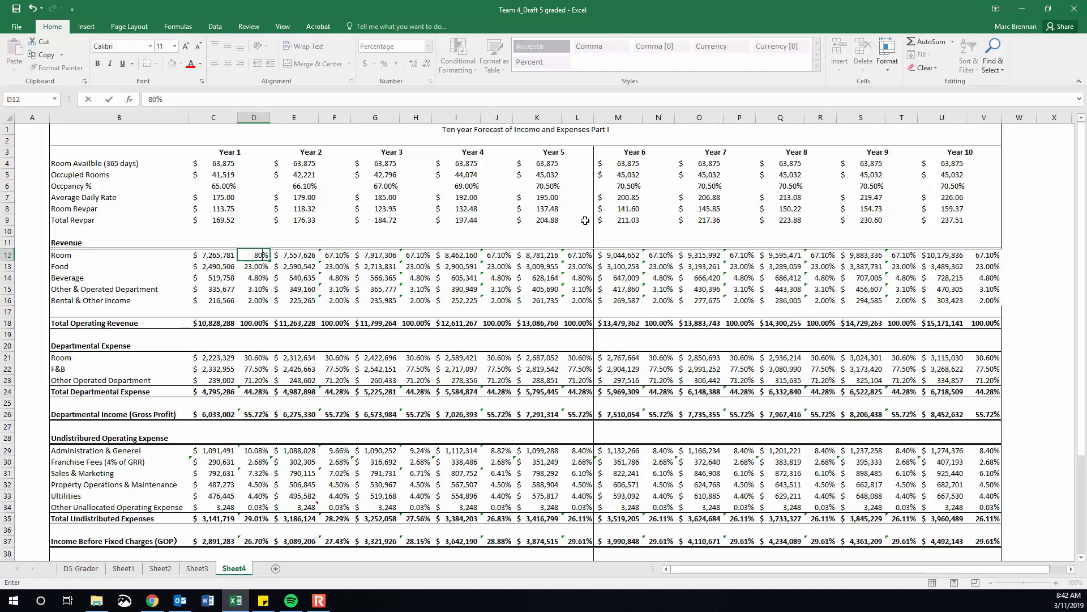
key(Return)
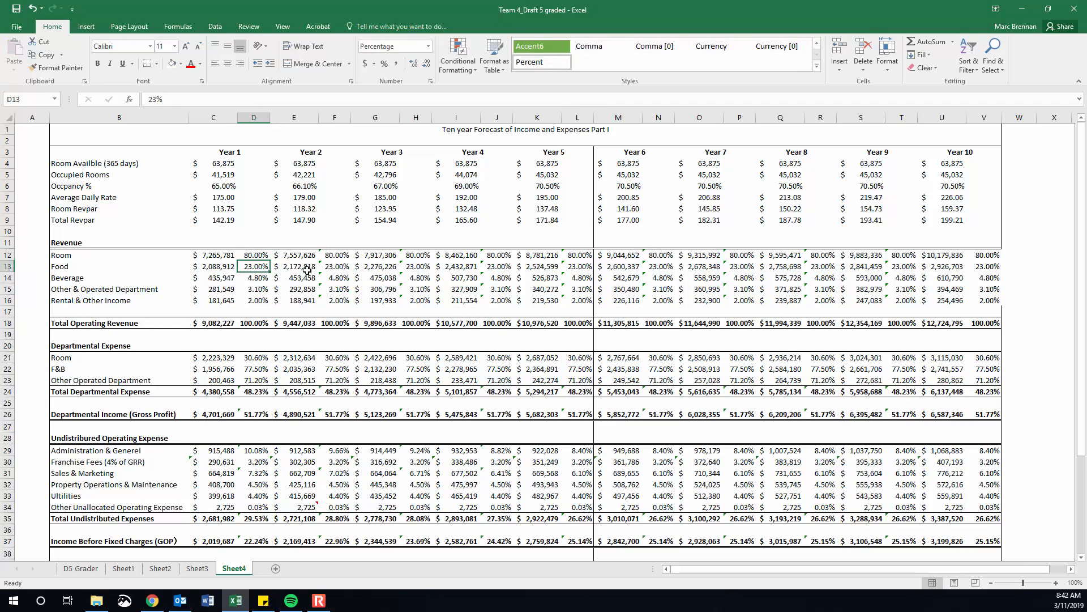
click(338, 255)
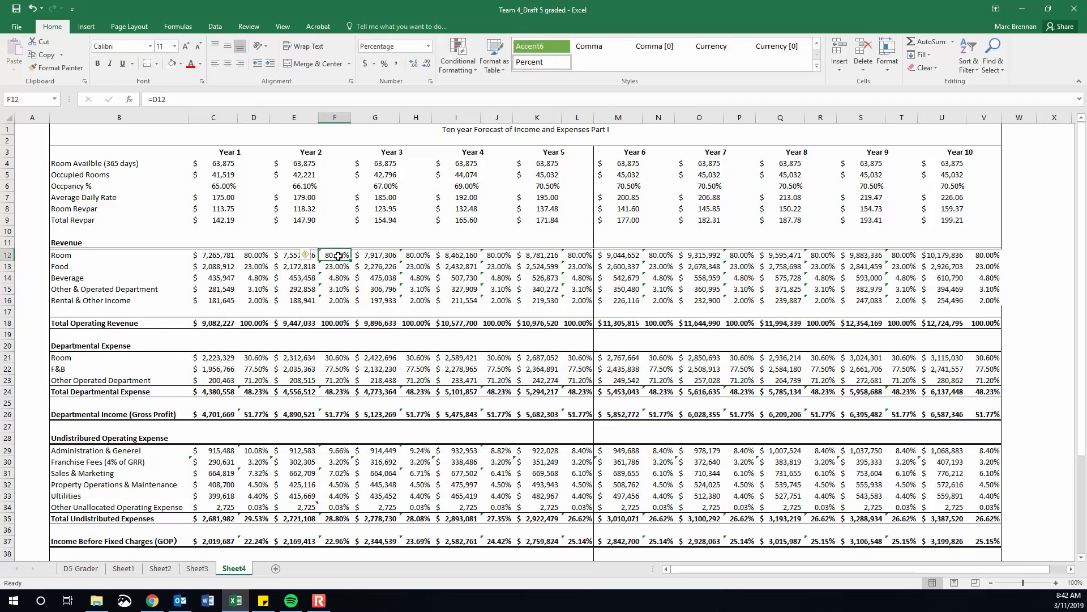
click(252, 254)
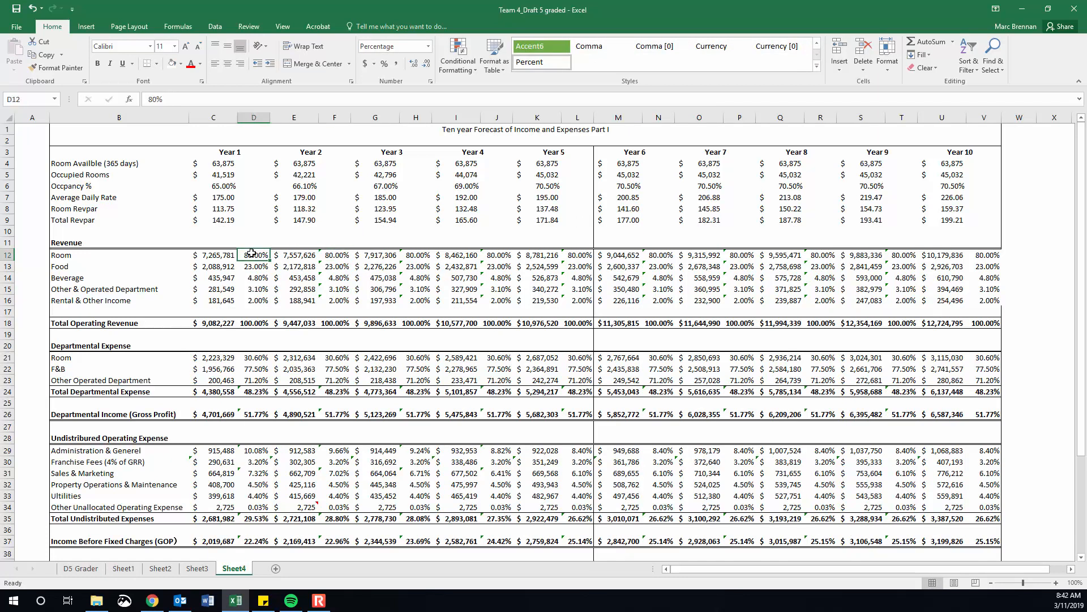
click(411, 256)
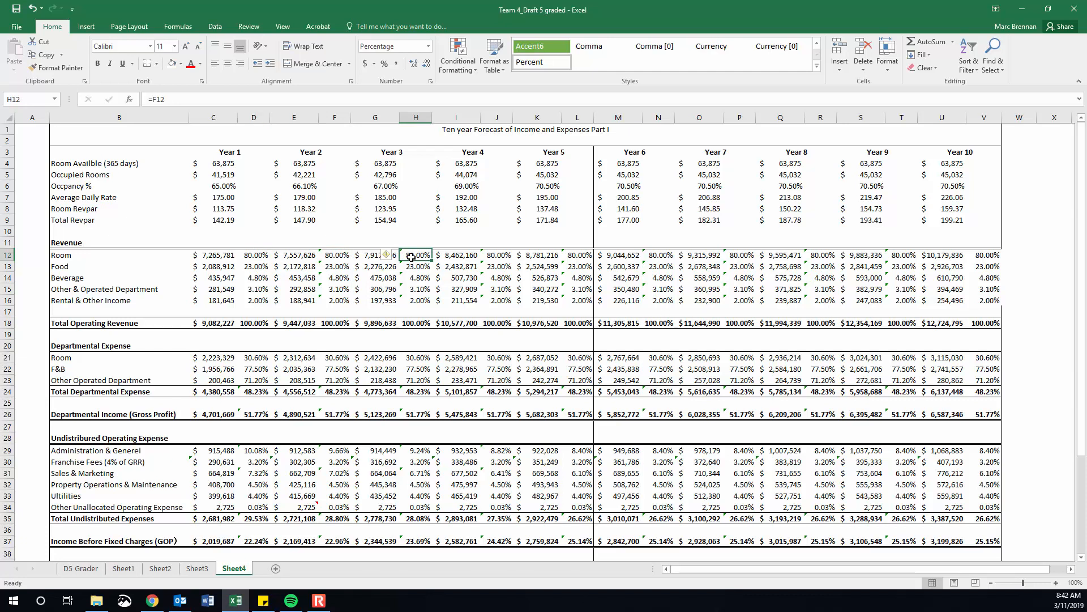
click(338, 254)
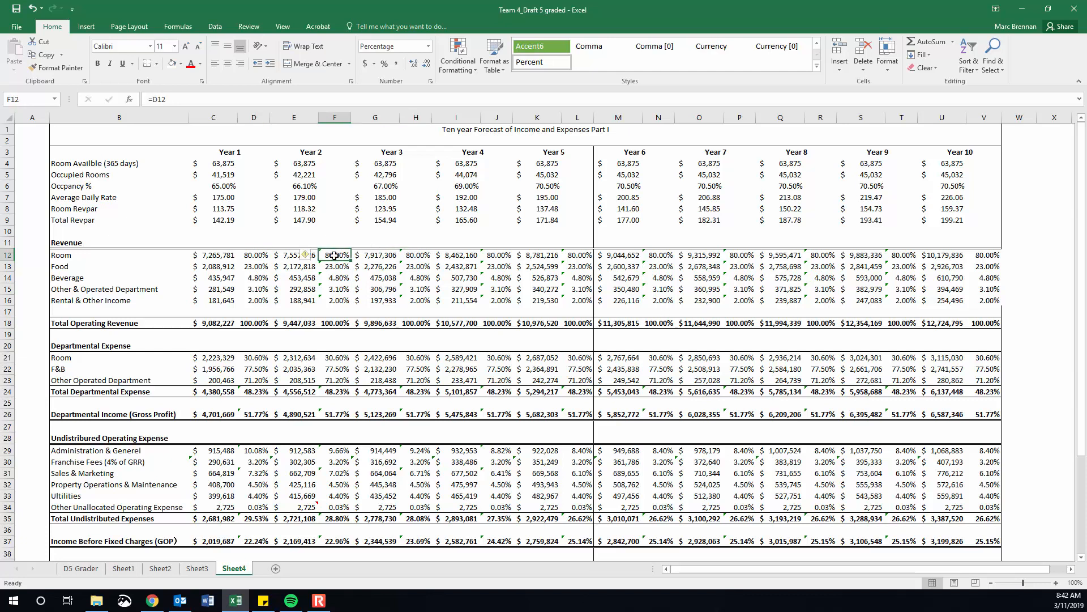
click(259, 256)
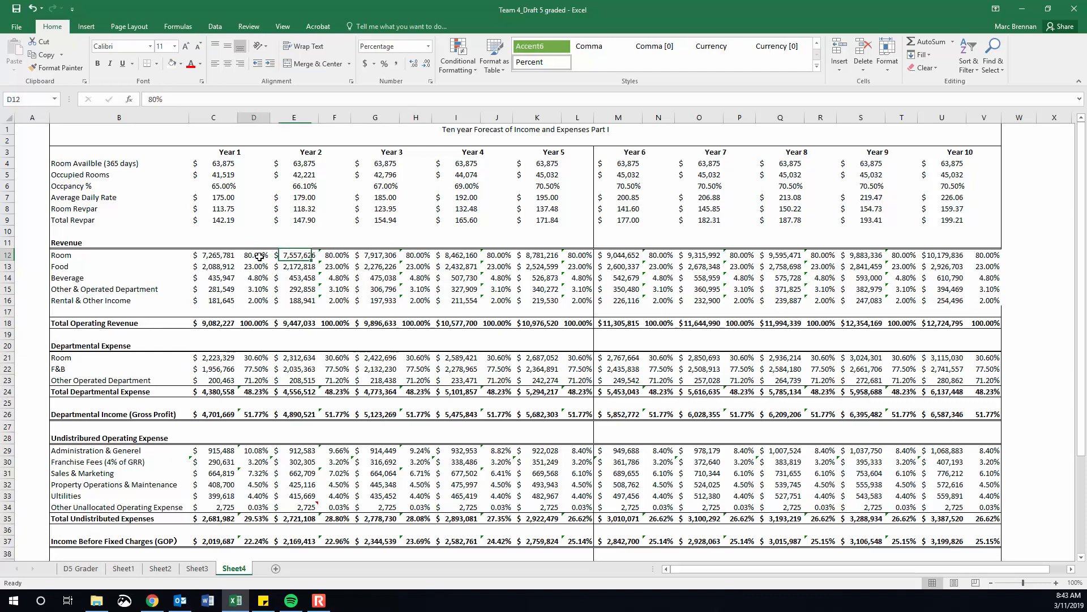
Check the linked Room percentage formulas in row 12 across Years 5 through 10.
click(572, 257)
click(653, 254)
click(985, 256)
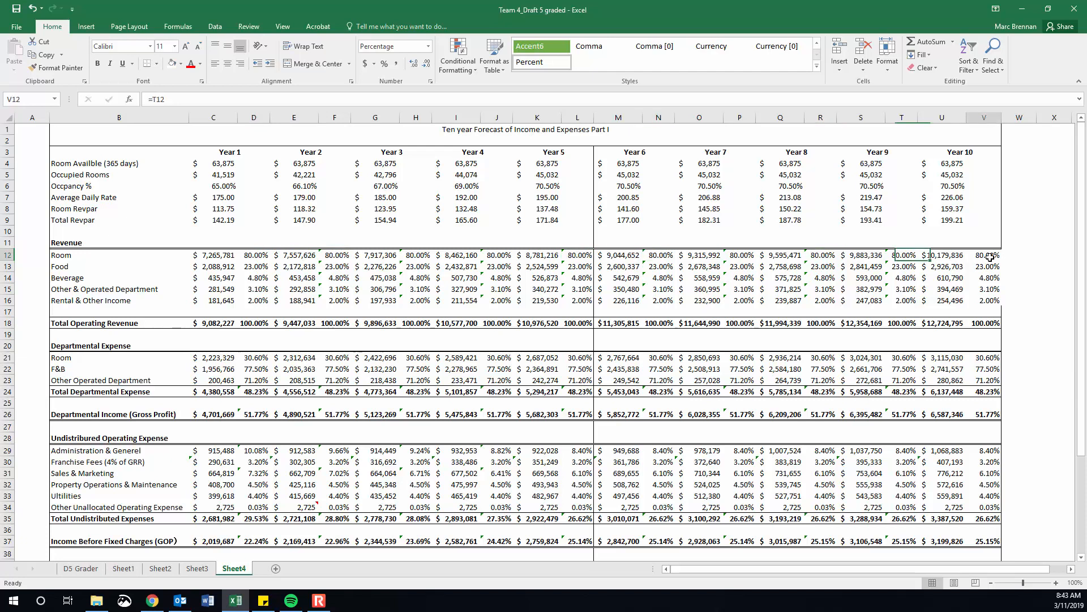
click(892, 256)
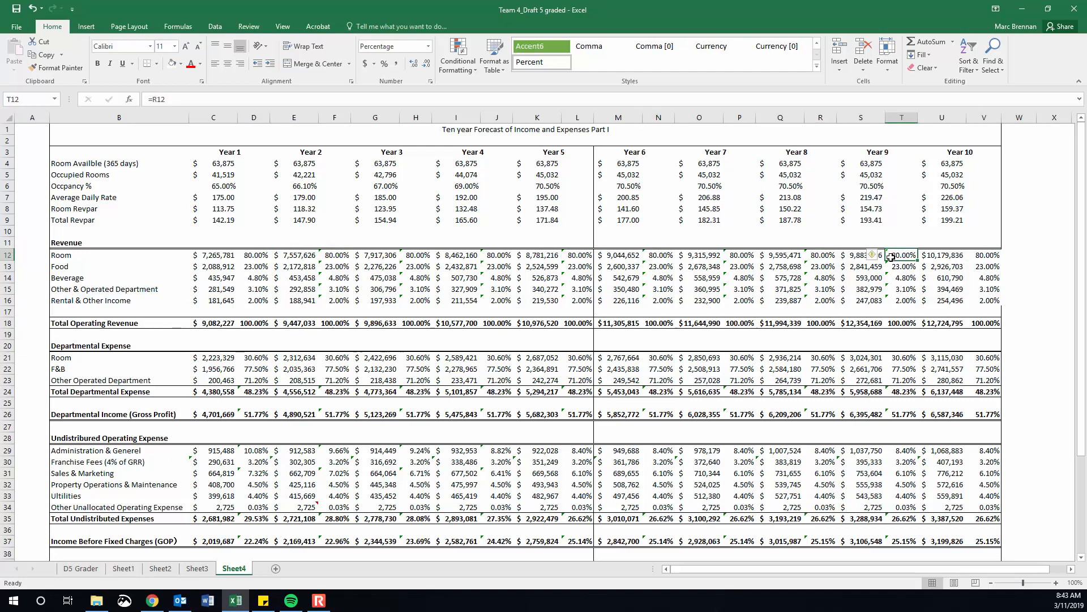
click(815, 256)
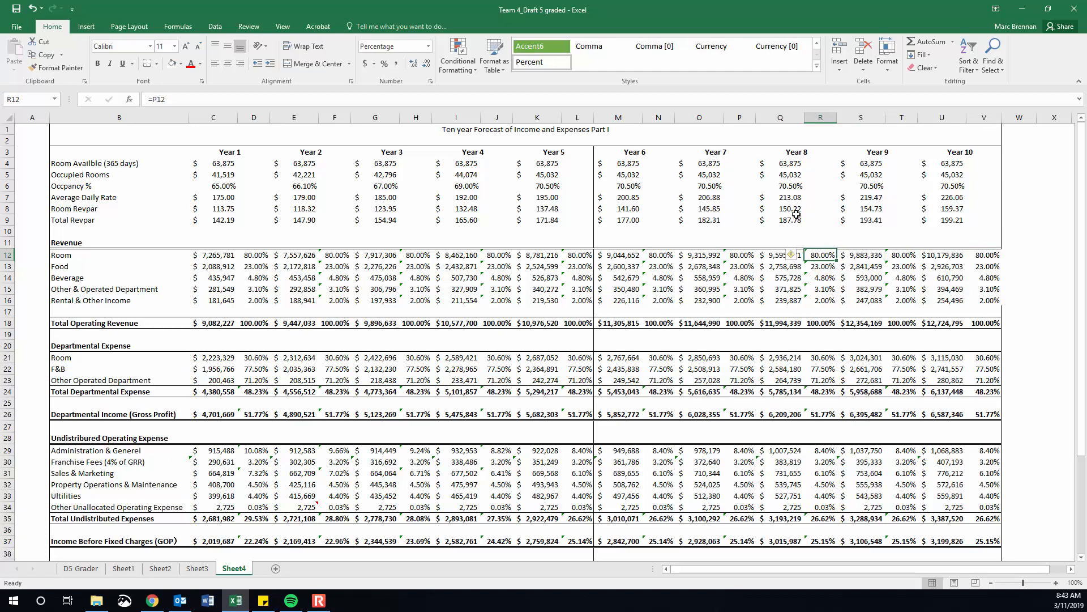
click(744, 256)
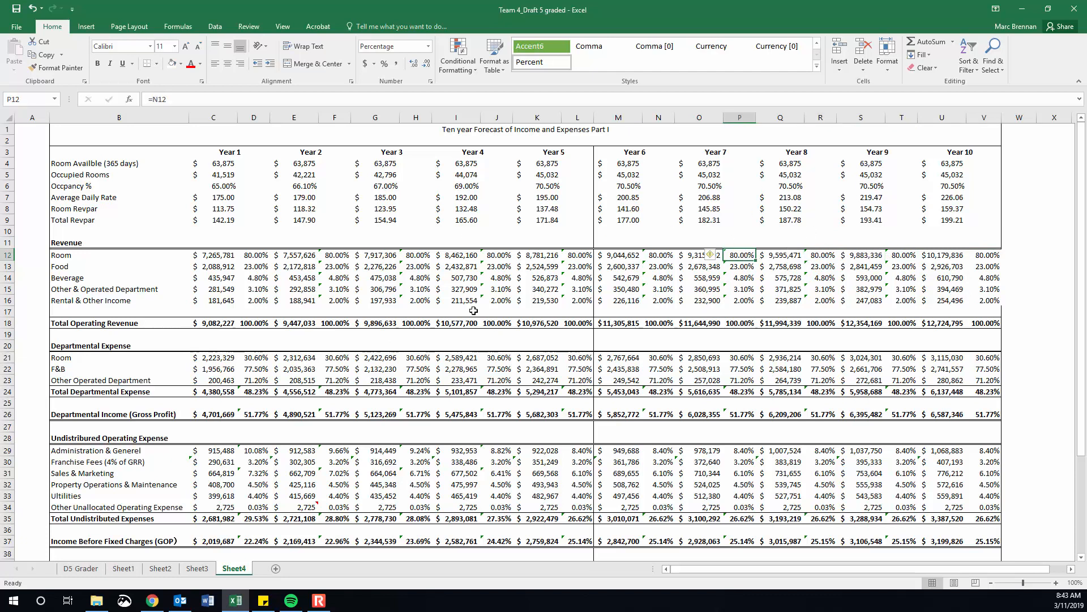
Undo the last change to the Year 1 Room percentage in D12 and select the Year 1 percentages down column D.
click(254, 255)
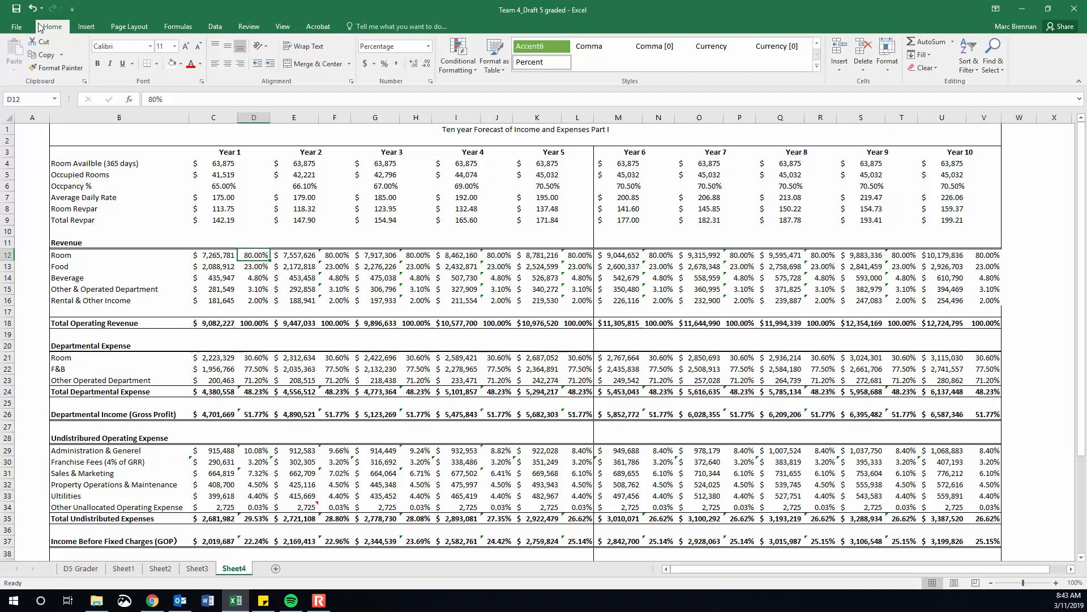
click(32, 8)
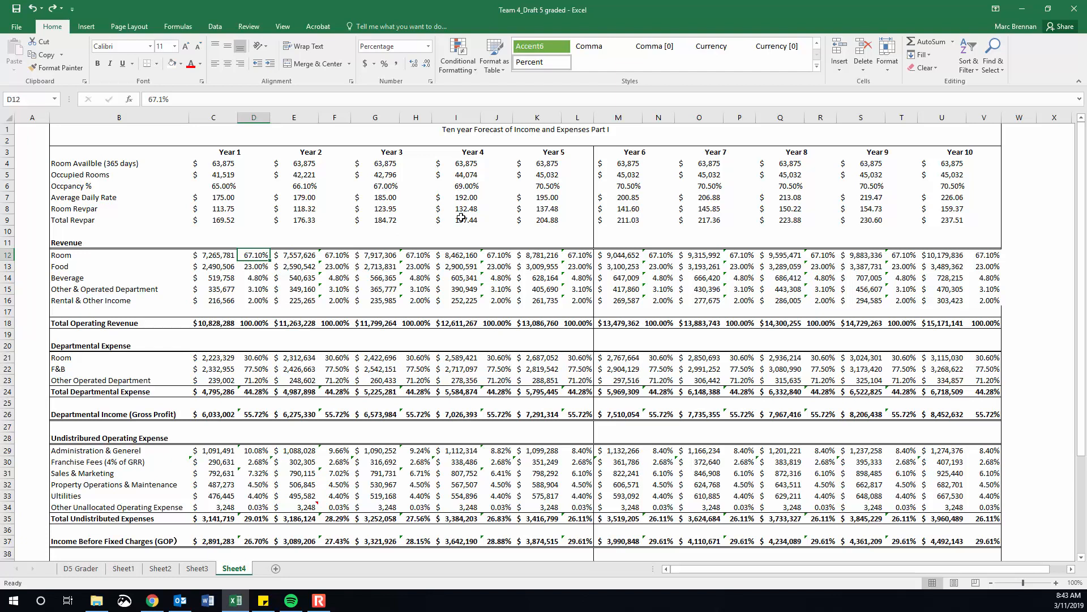
drag(253, 258, 252, 546)
scroll(280, 284, up, 4)
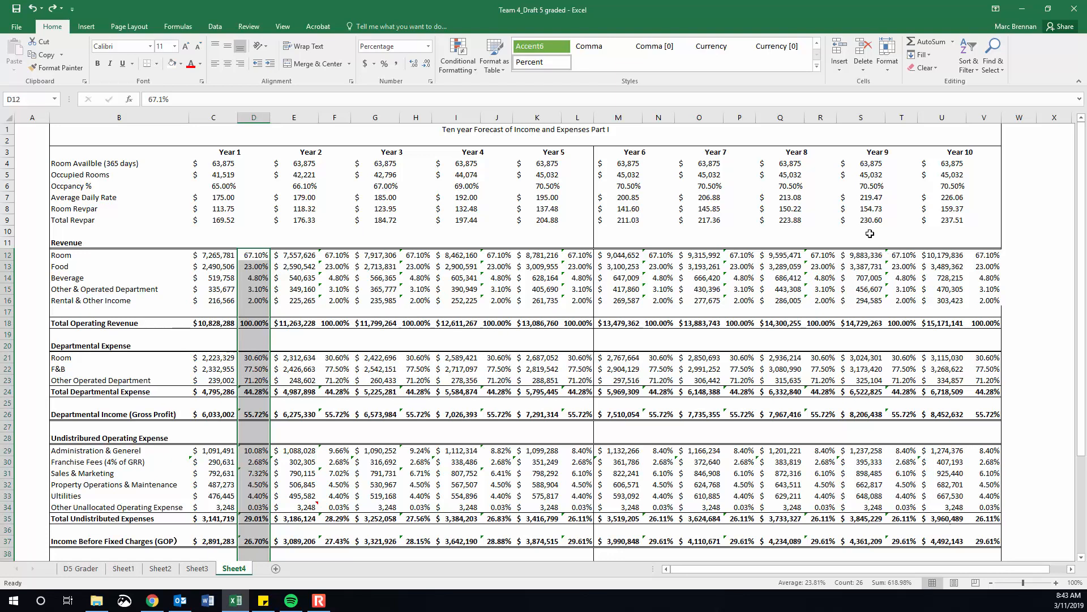
Compare the linked revenue percentages in F12:F16 and H12:H16 with the Year 1 source percentages in D12:D16.
drag(339, 254, 339, 305)
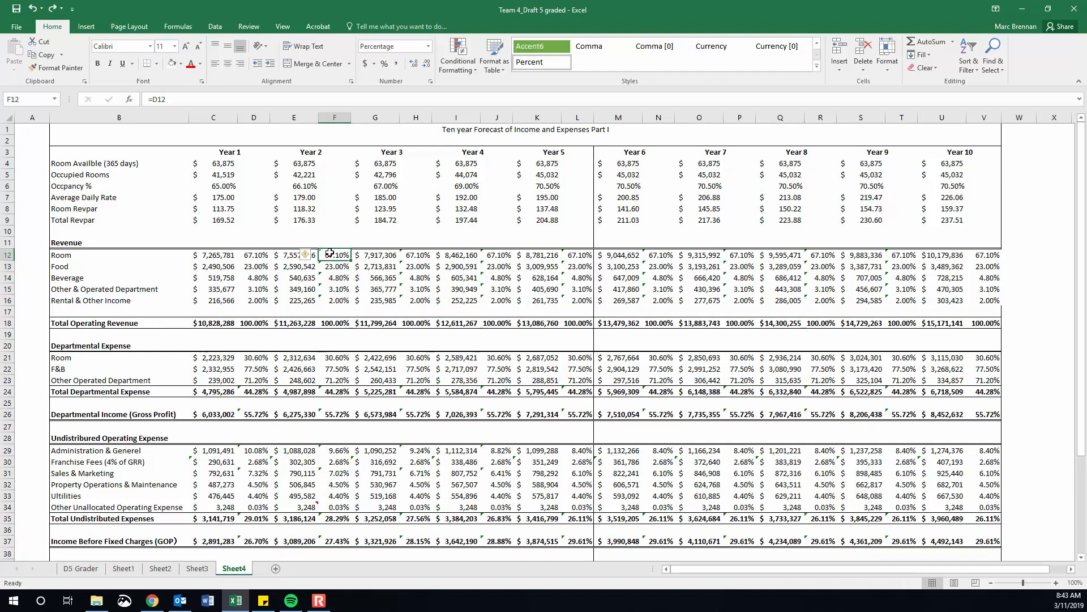
drag(417, 255, 419, 302)
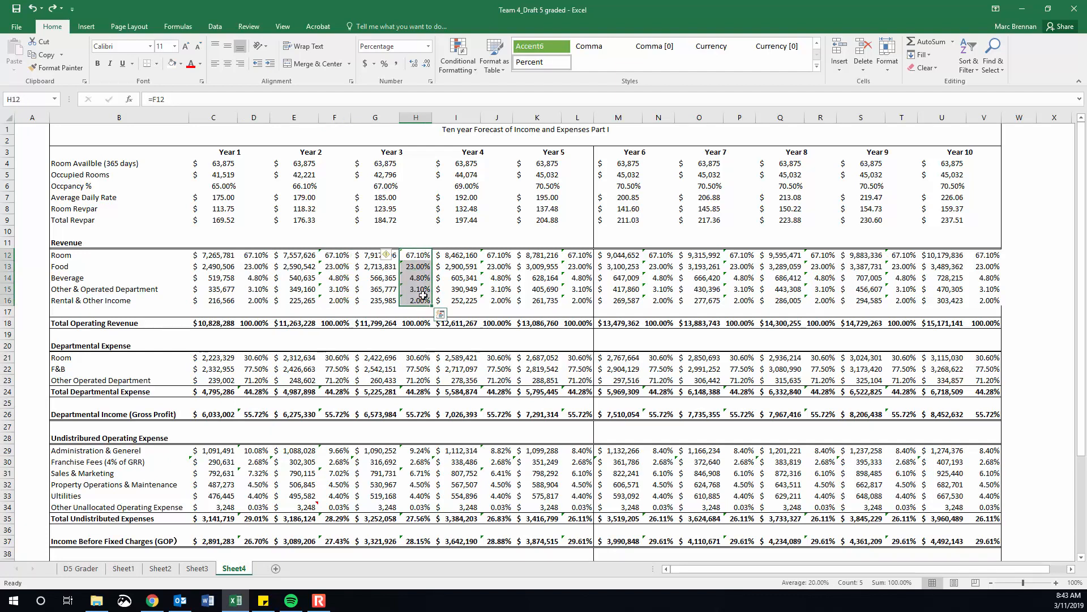
drag(339, 254, 335, 302)
drag(427, 256, 420, 301)
drag(335, 255, 336, 301)
drag(254, 255, 256, 297)
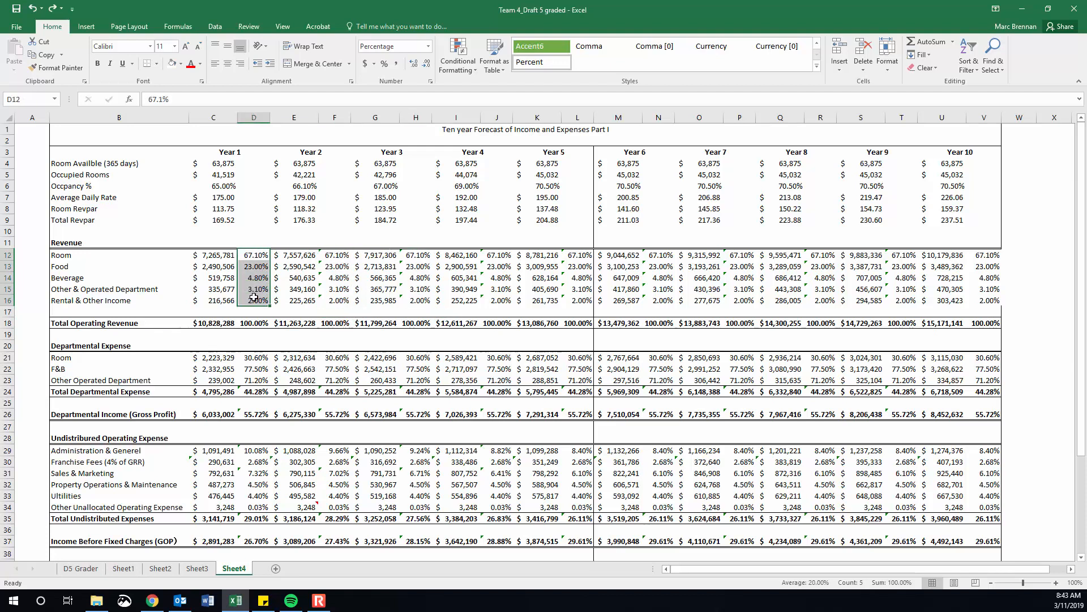
click(337, 254)
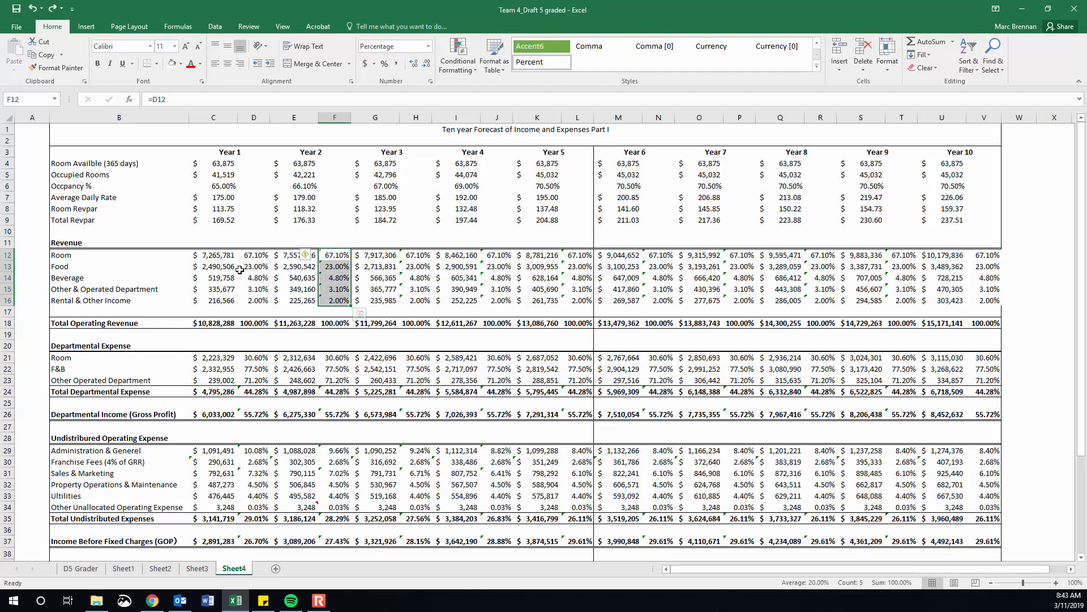
drag(255, 255, 258, 299)
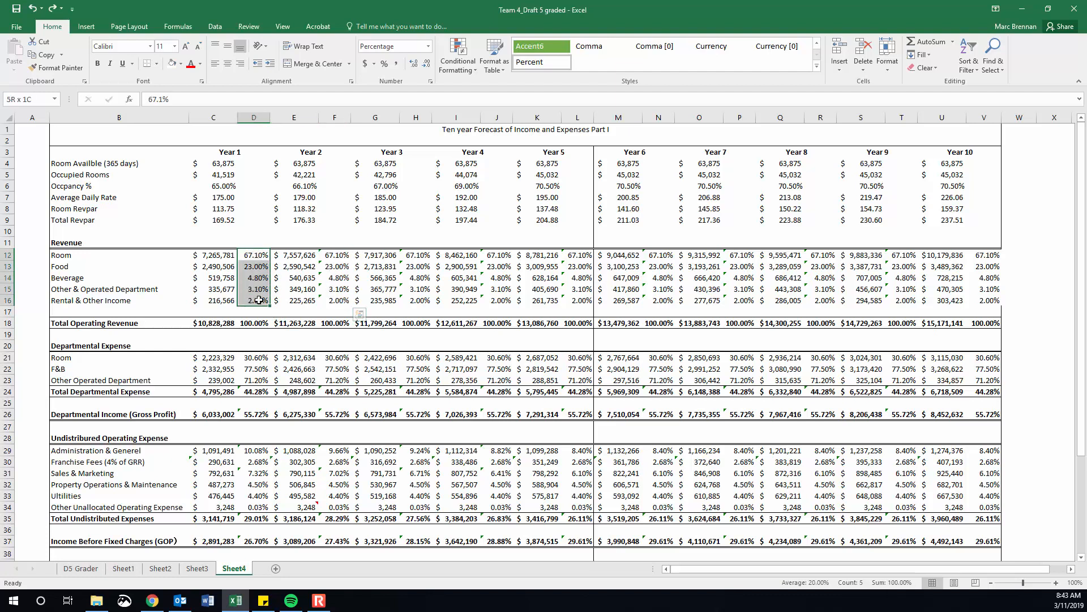
Trace the Other & Operated Department percentage in row 15 from Year 1 through the linked Year 2, 3 and 4 cells.
click(261, 288)
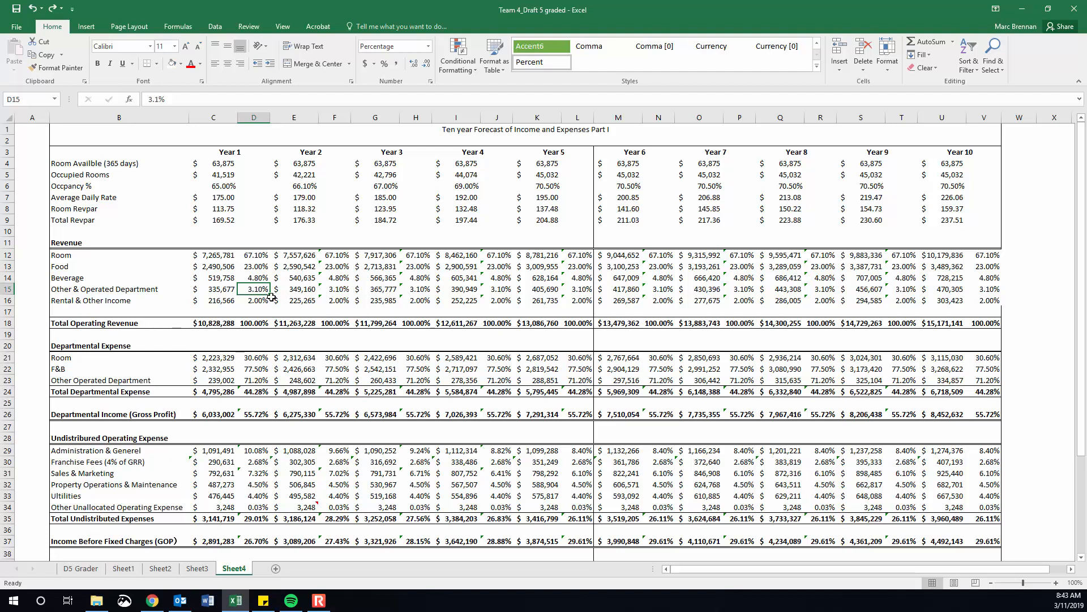
click(331, 289)
click(414, 288)
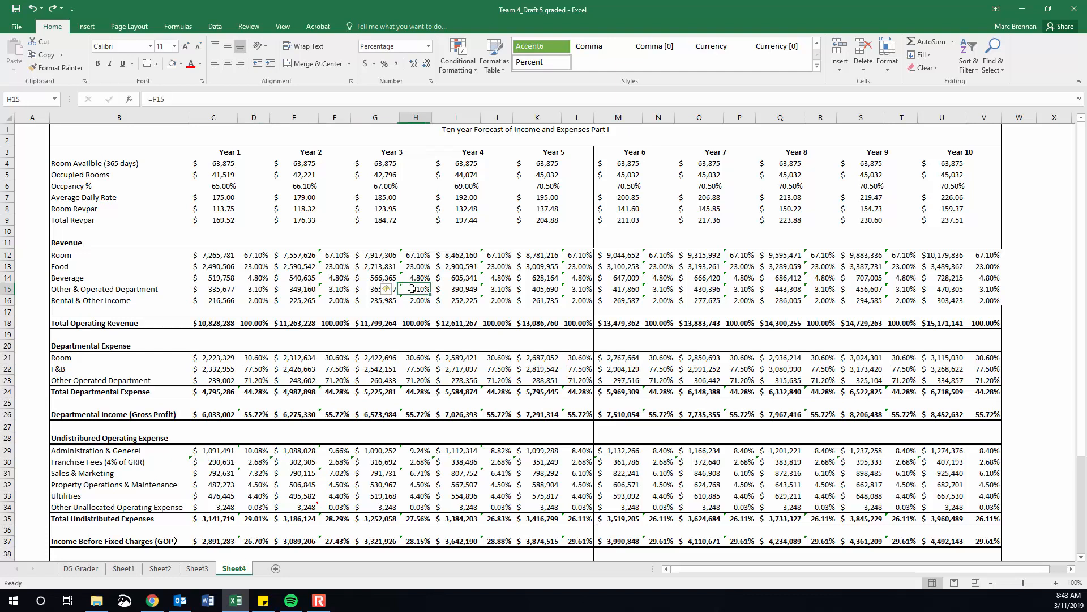
click(491, 291)
click(263, 288)
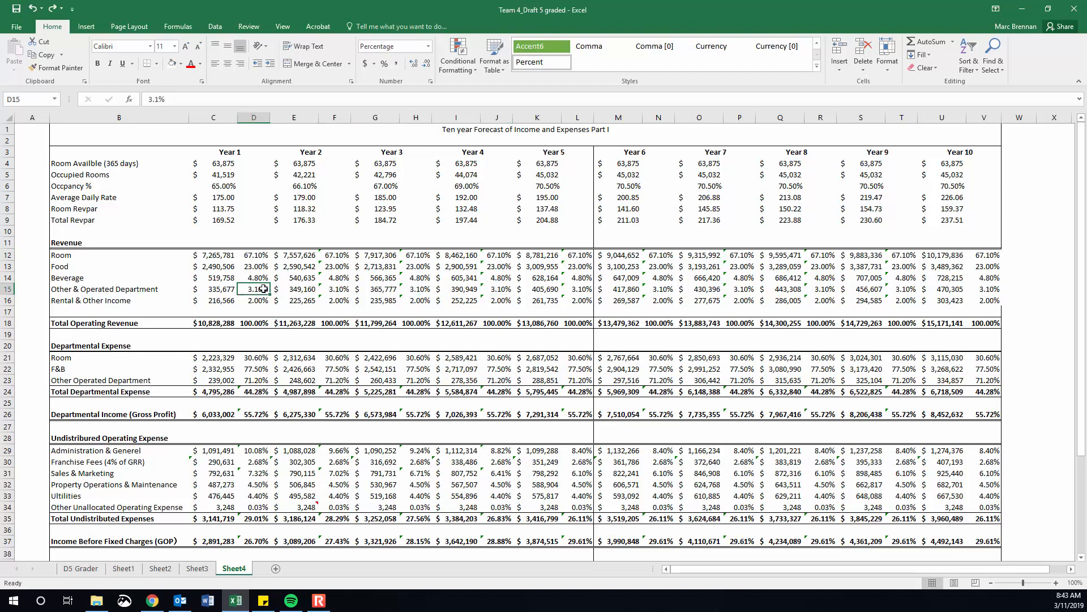